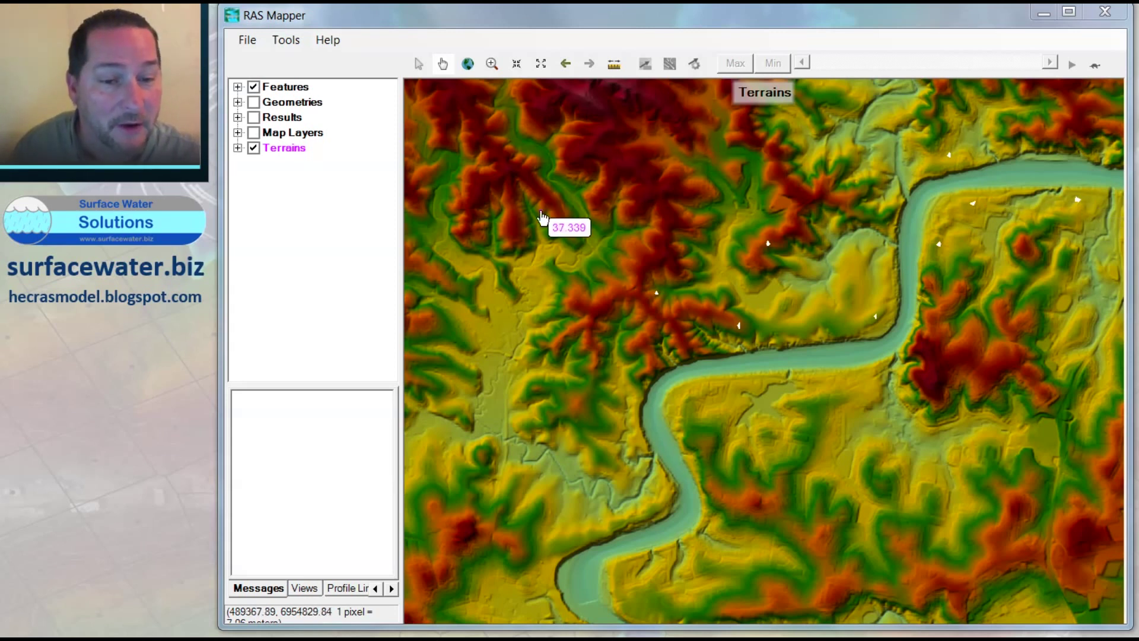
# Step: Clear the -99999 NODATA value from the DEM text file header
pyautogui.click(277, 149)
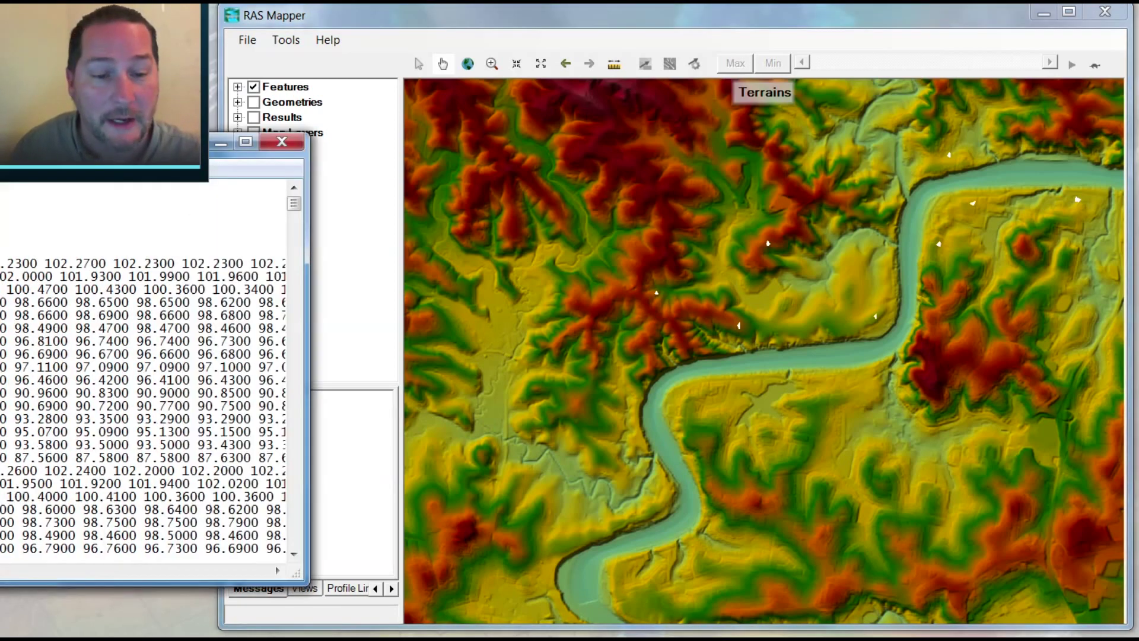
pyautogui.moveTo(0, 142); pyautogui.dragTo(462, 142)
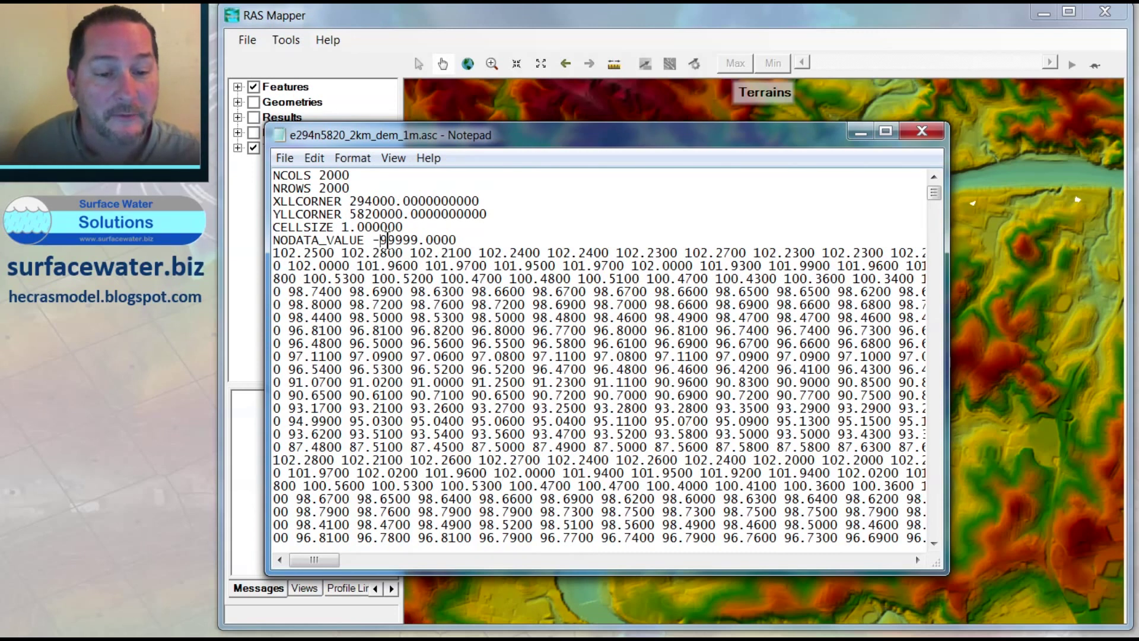
pyautogui.moveTo(381, 240); pyautogui.dragTo(417, 238)
pyautogui.click(462, 396)
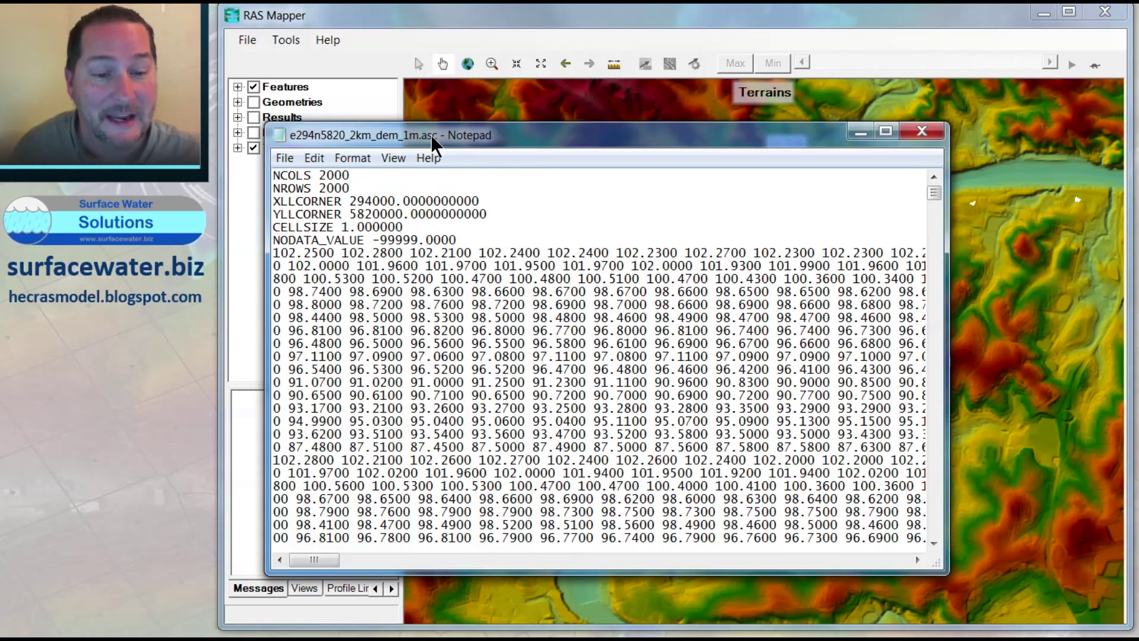
pyautogui.moveTo(574, 144); pyautogui.dragTo(0, 145)
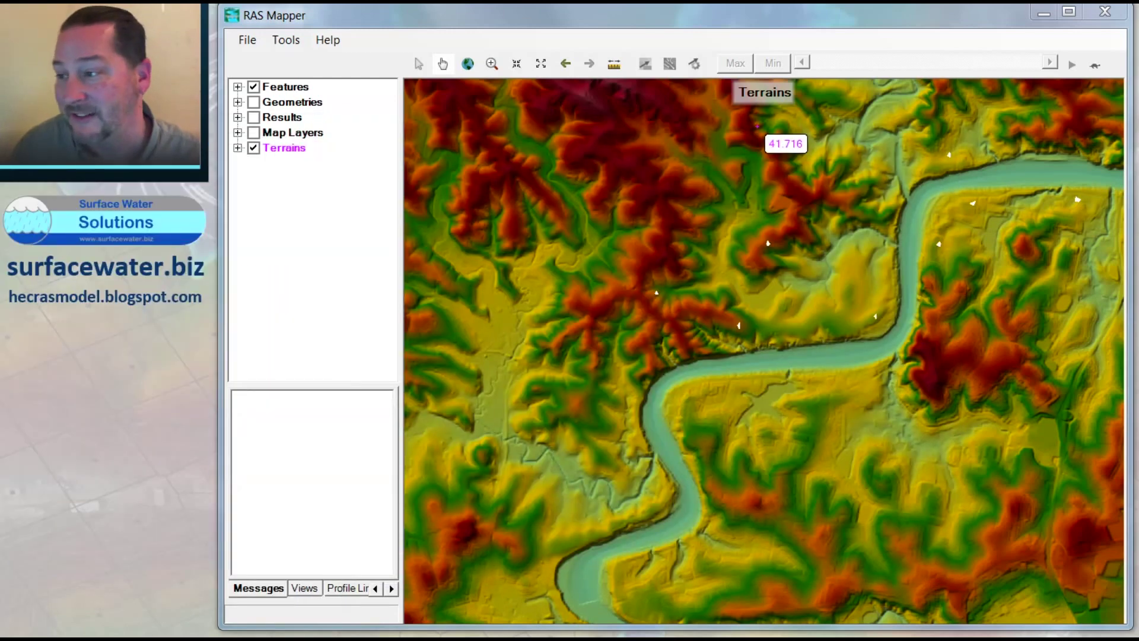
# Step: Add a new geometry named '1D No Data' under Geometries
pyautogui.click(237, 102)
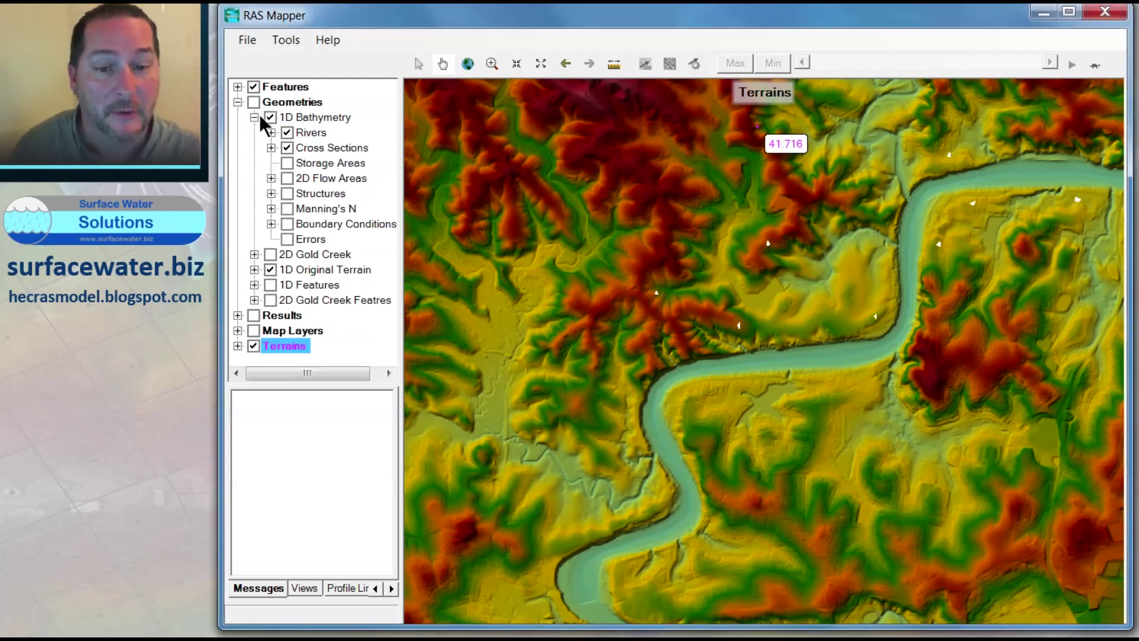
pyautogui.click(254, 117)
pyautogui.rightClick(286, 106)
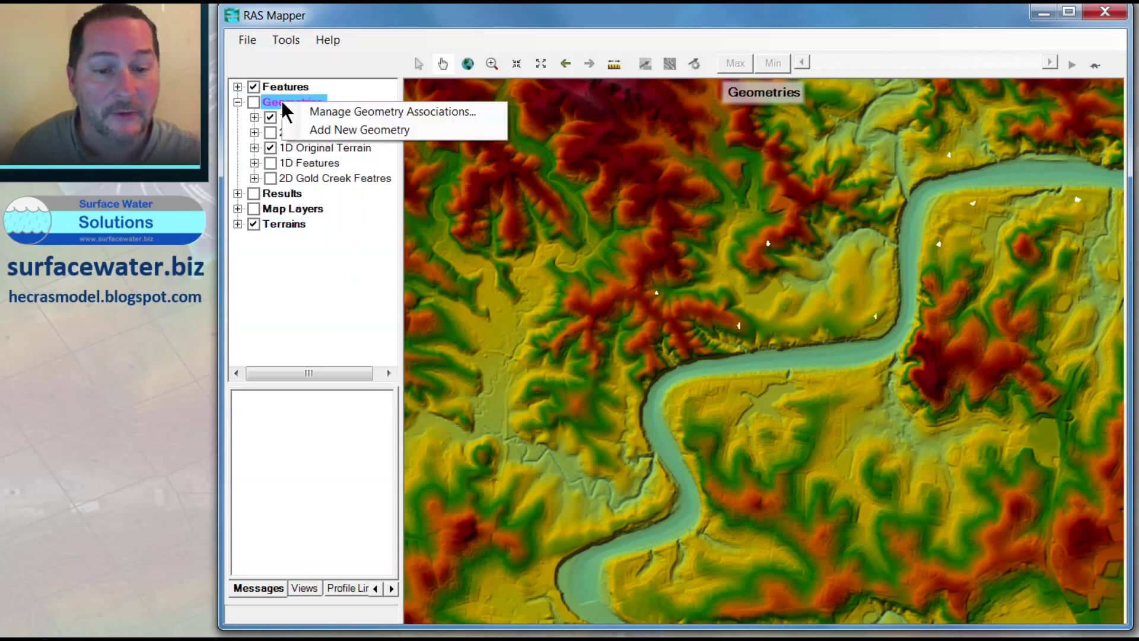
pyautogui.click(335, 127)
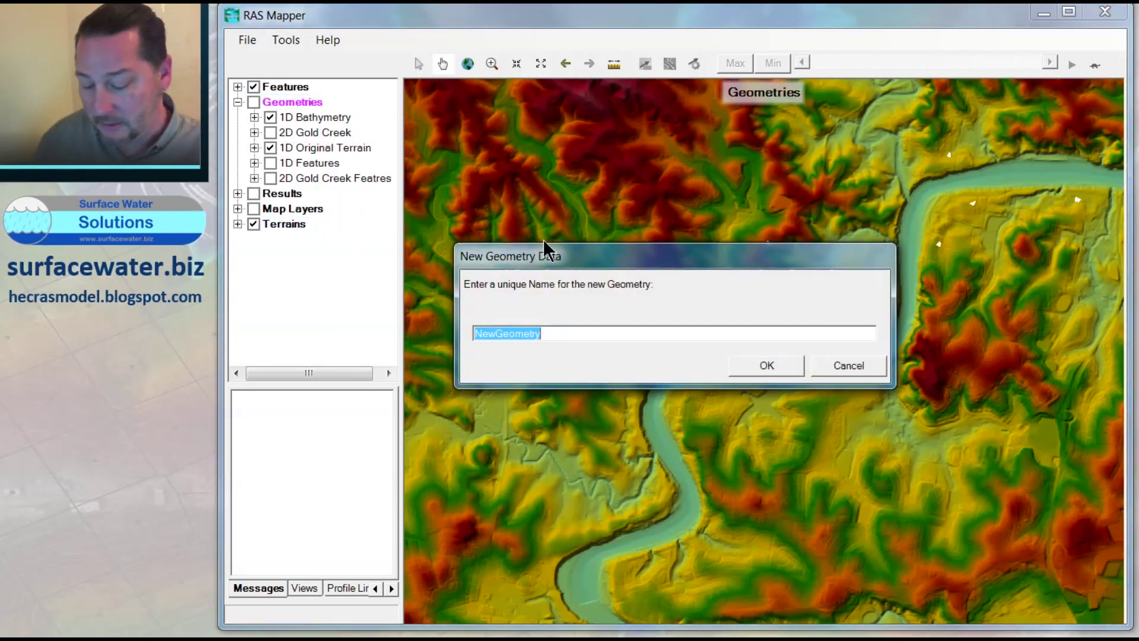
pyautogui.write('1D ')
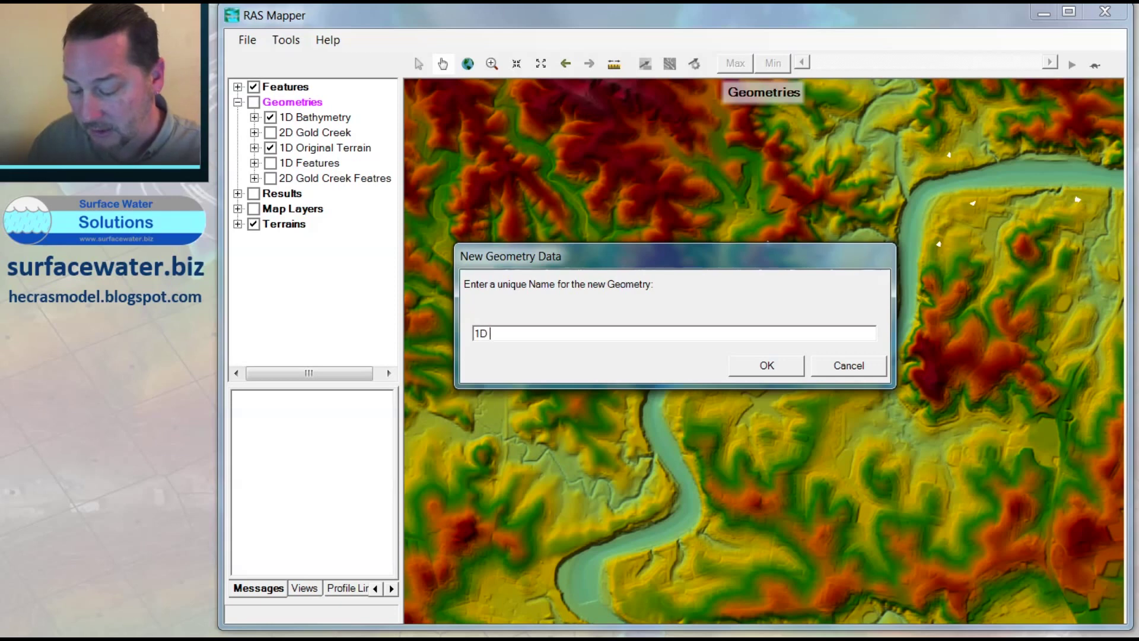
pyautogui.write('No Datat')
pyautogui.press('Return')
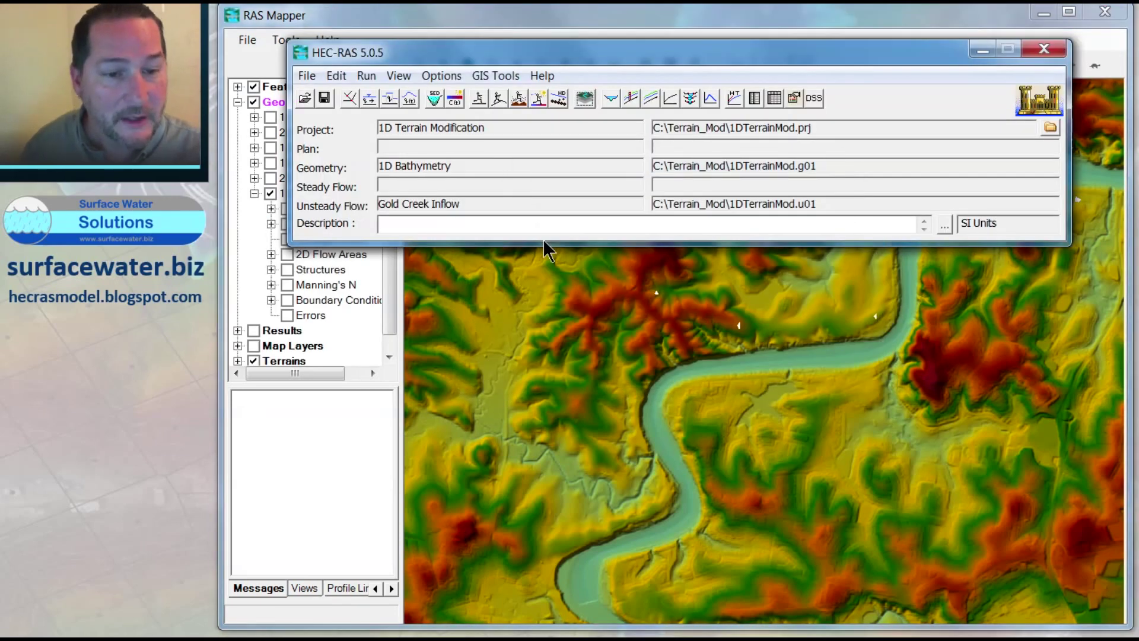
# Step: Turn on the 1D No Data Rivers layer and expand its sublayers
pyautogui.click(554, 25)
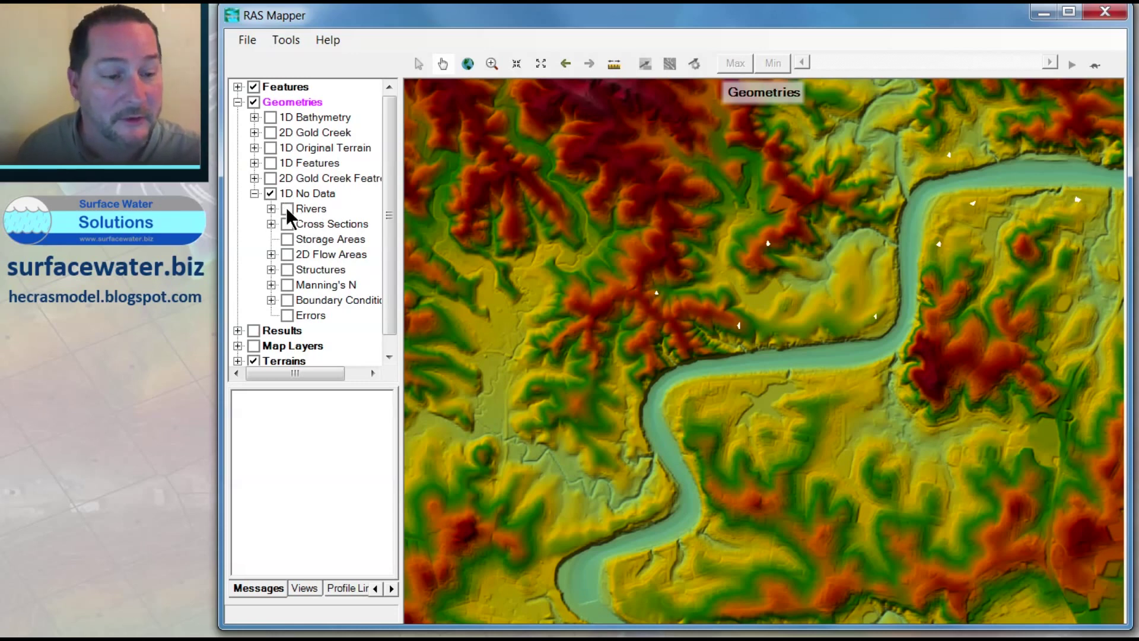
pyautogui.click(287, 209)
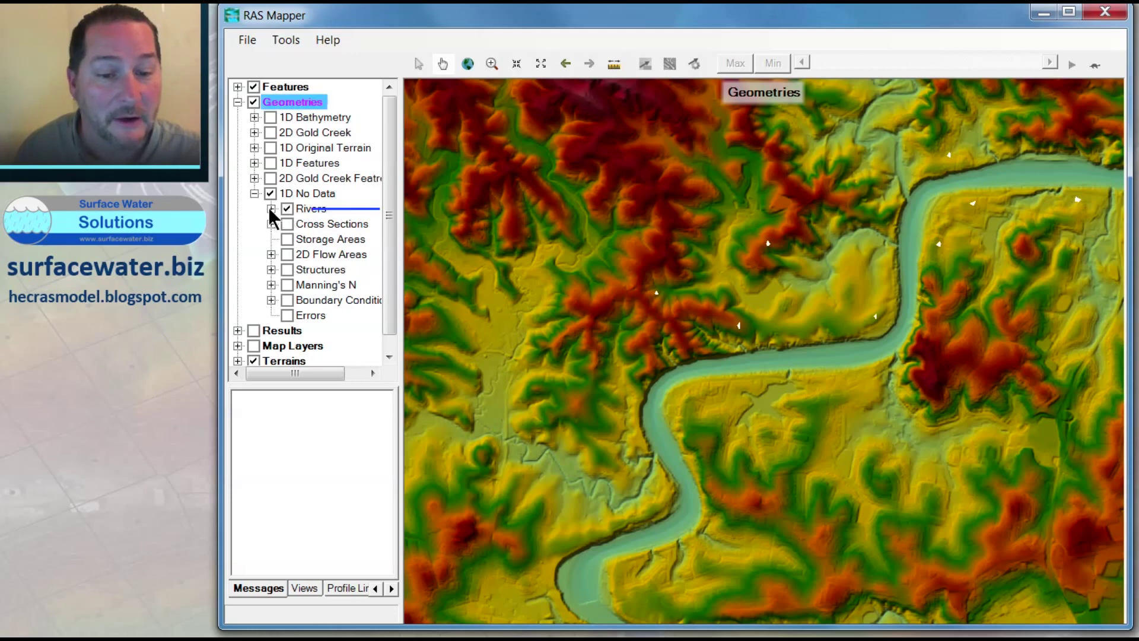
pyautogui.click(271, 209)
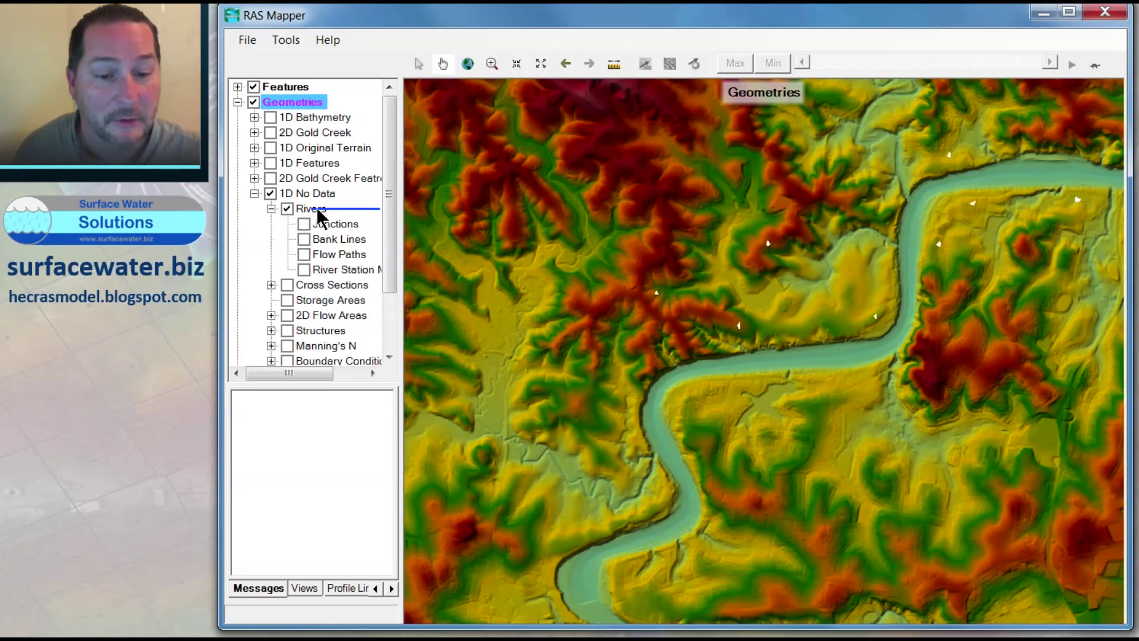
pyautogui.rightClick(309, 210)
# Step: Draw a straight river line from the west side to the map's east edge
pyautogui.click(355, 238)
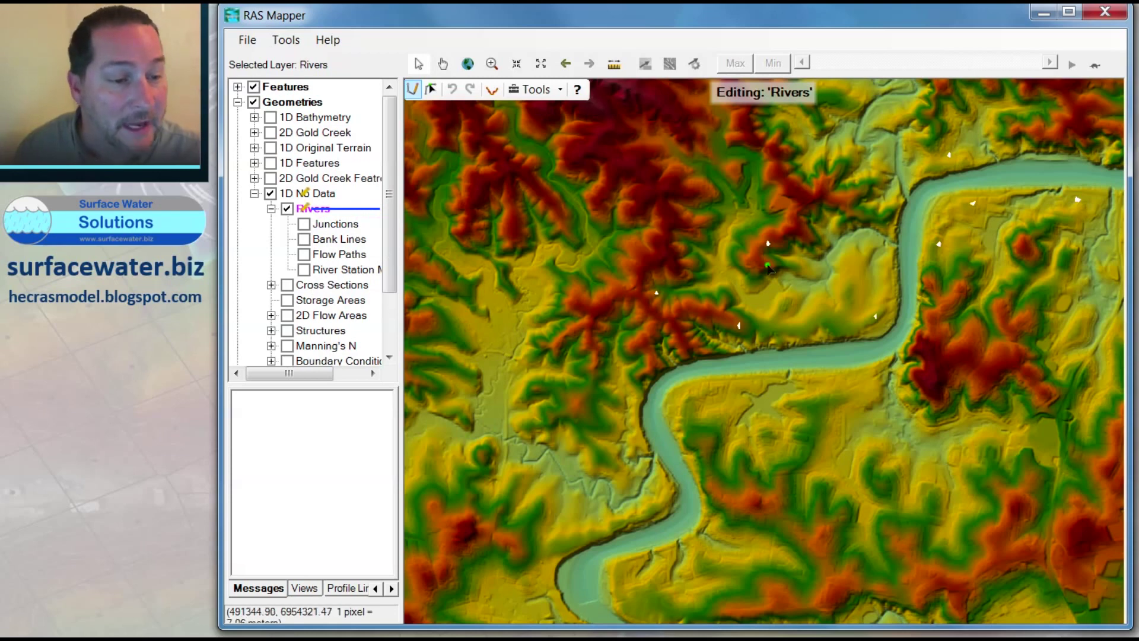
pyautogui.click(578, 291)
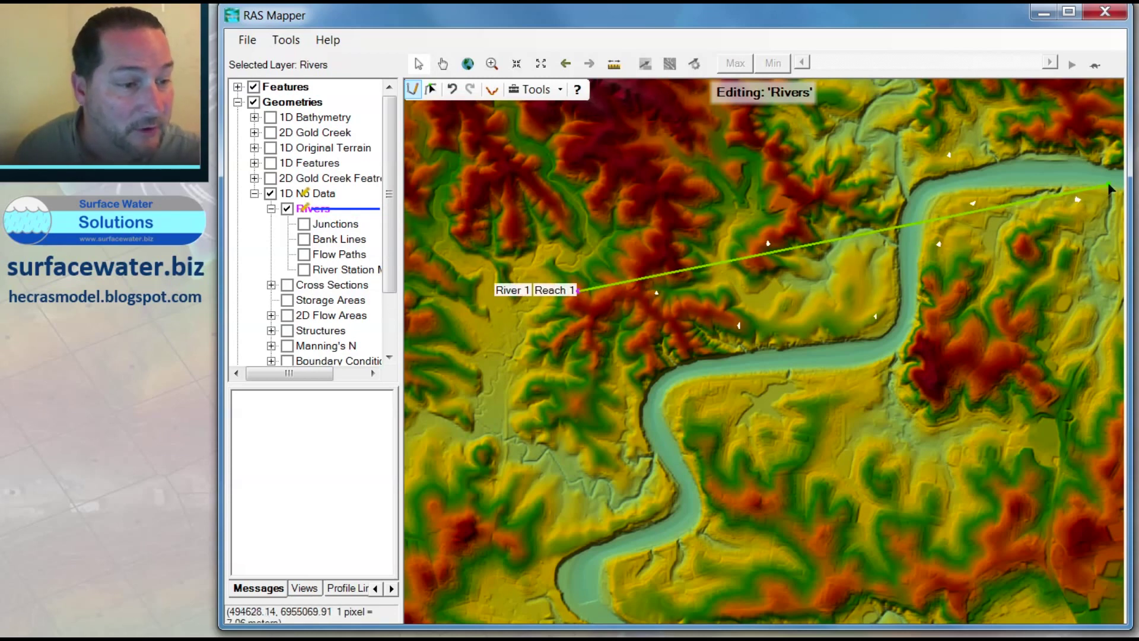
pyautogui.doubleClick(1108, 201)
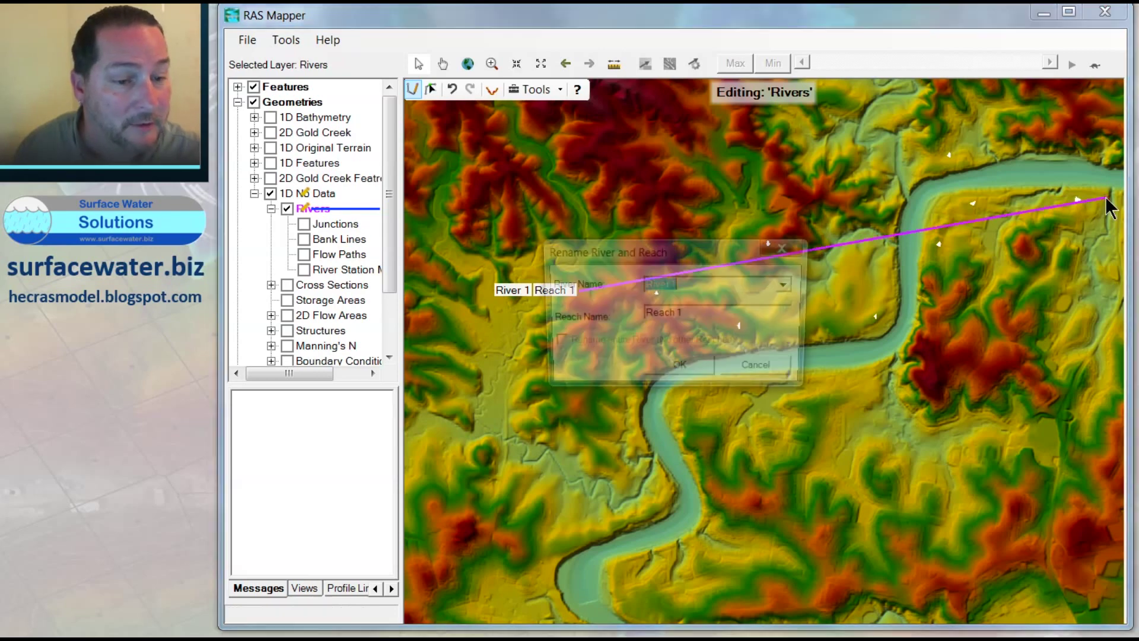
# Step: Name the river and reach 'No Data', then switch on the Bank Lines layer
pyautogui.write('No Data')
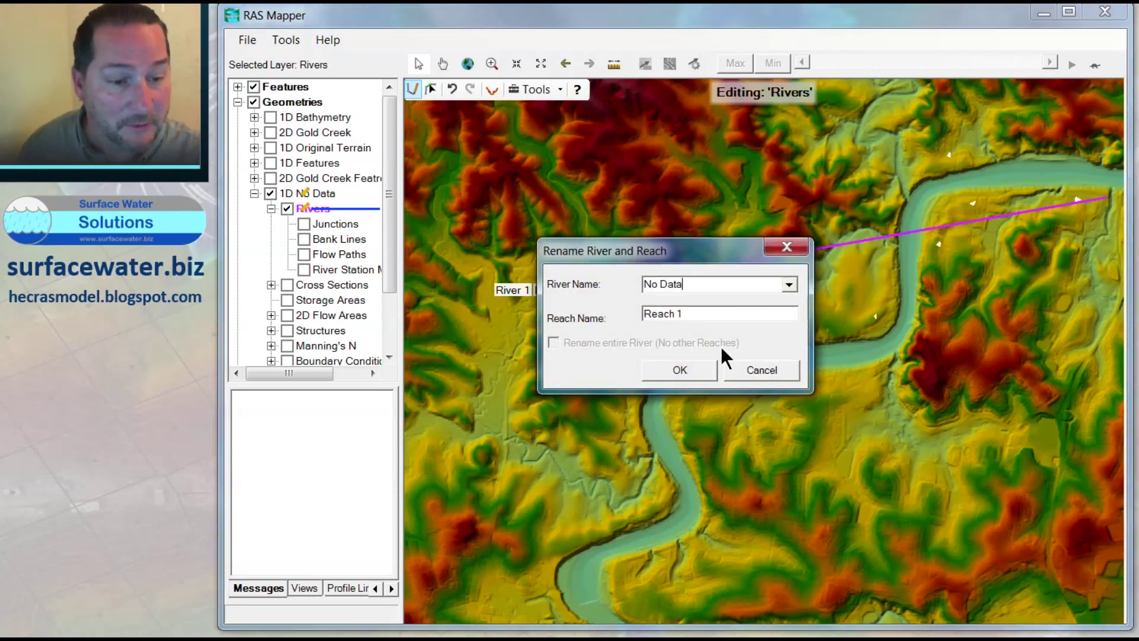
pyautogui.moveTo(682, 313); pyautogui.dragTo(582, 314)
pyautogui.write('No Data')
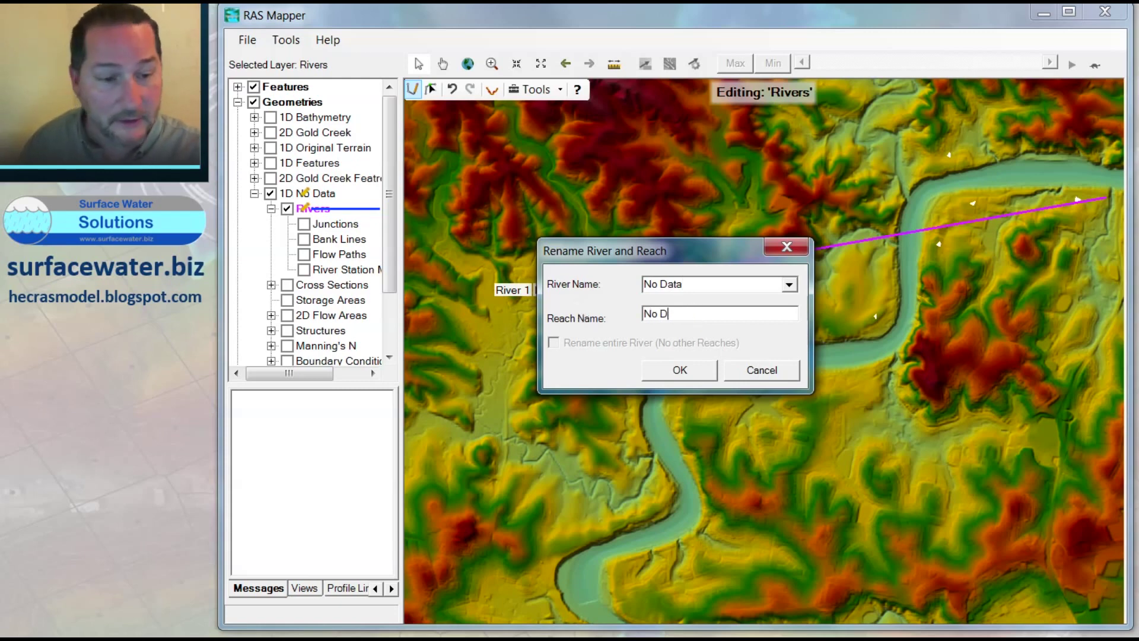
pyautogui.click(676, 372)
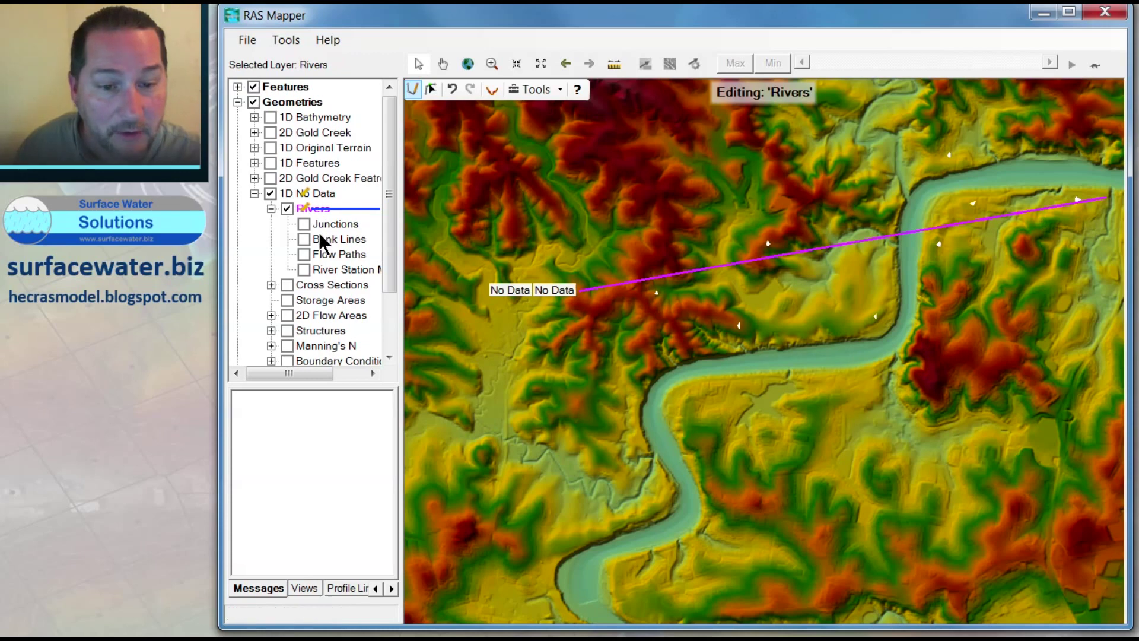
pyautogui.click(339, 241)
pyautogui.rightClick(339, 245)
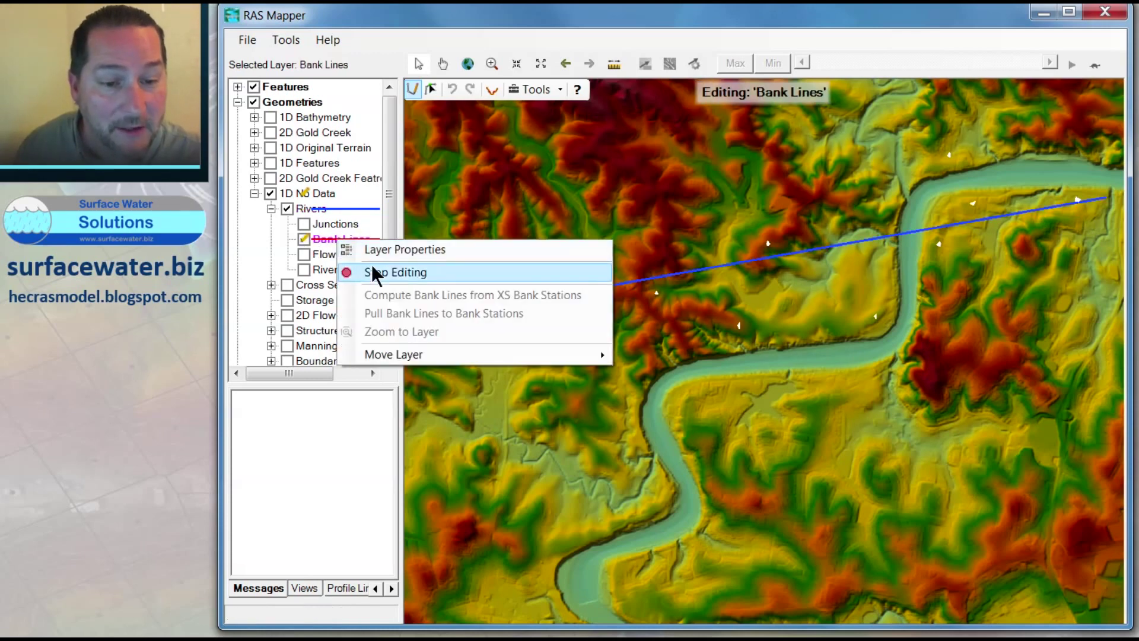
# Step: Save the river edits, then draw north and south bank lines west to east
pyautogui.click(350, 271)
pyautogui.click(456, 359)
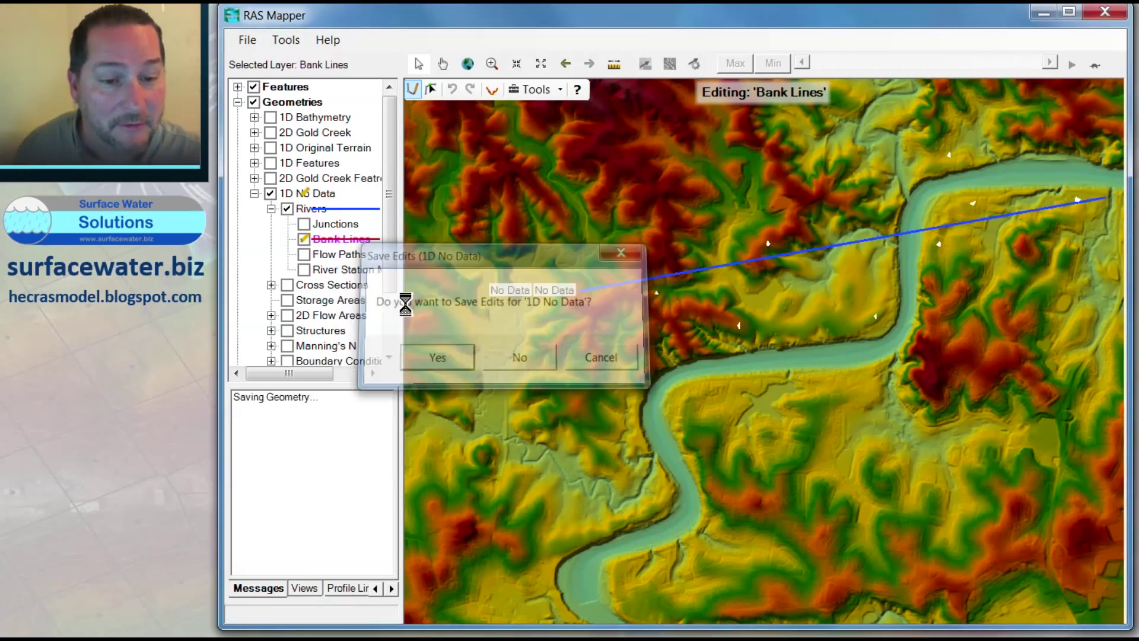
pyautogui.rightClick(343, 243)
pyautogui.click(391, 273)
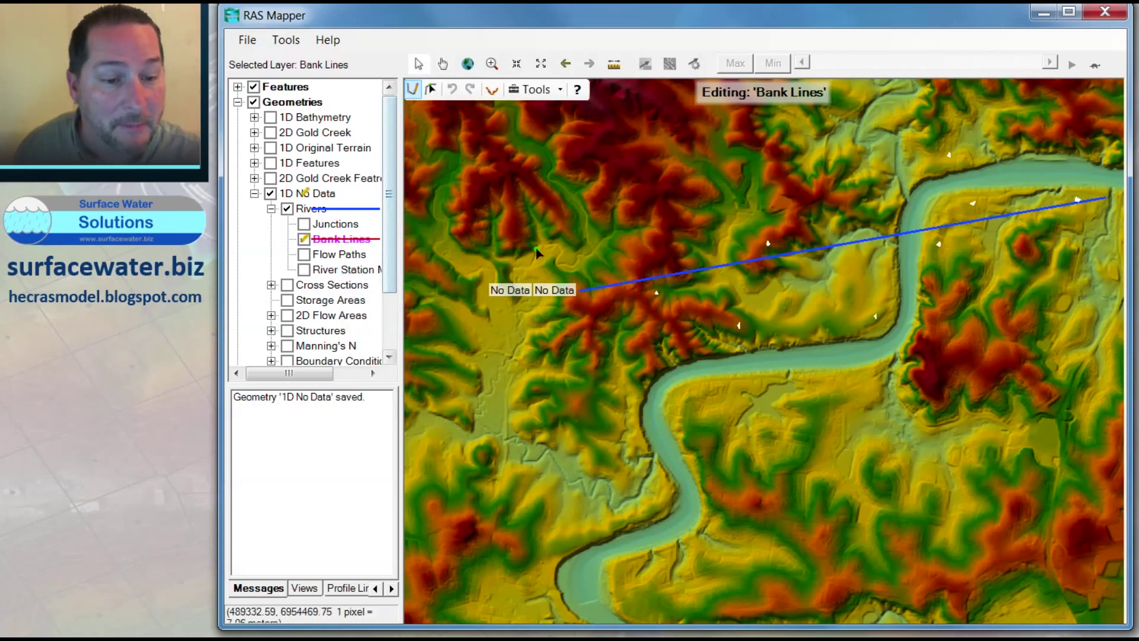
pyautogui.click(539, 188)
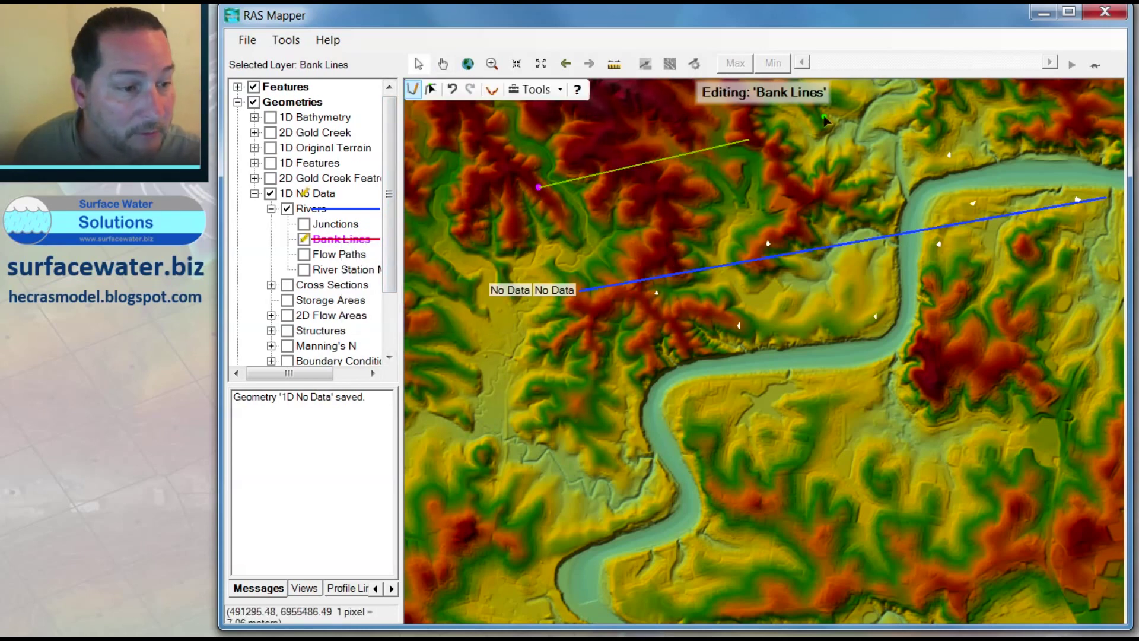
pyautogui.doubleClick(1101, 112)
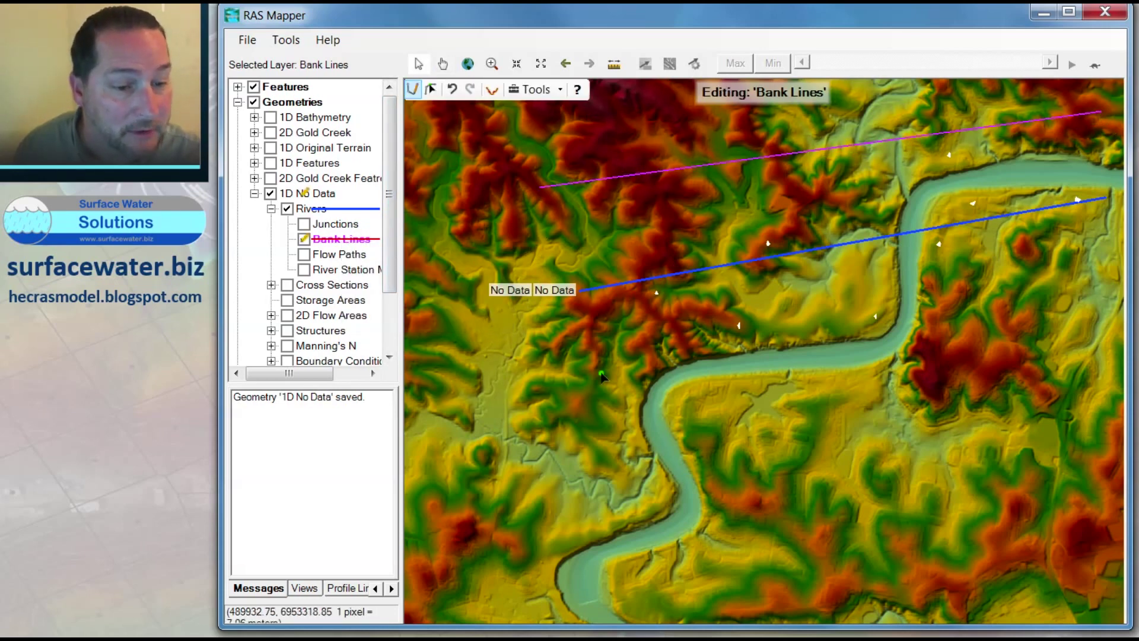
pyautogui.click(590, 391)
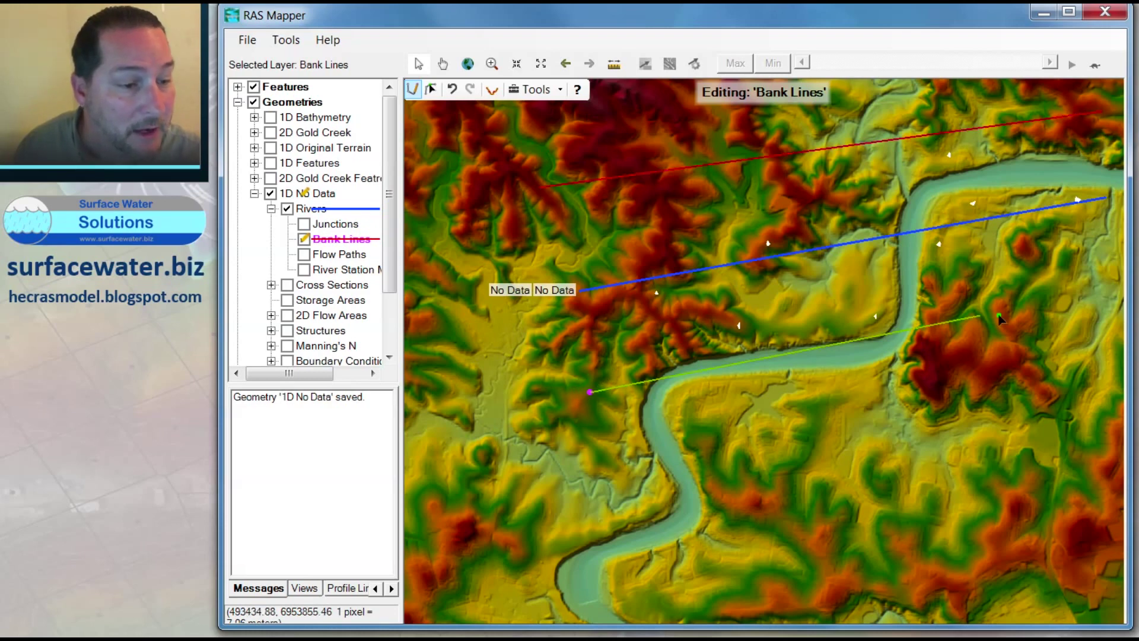
pyautogui.doubleClick(1114, 301)
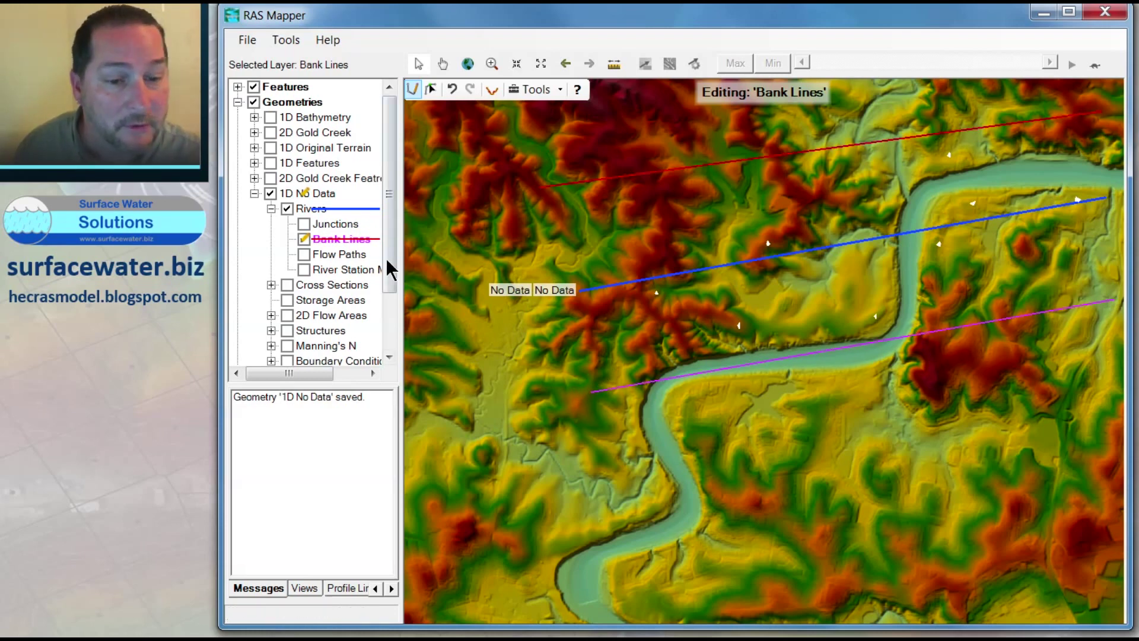
# Step: Save the bank line edits and turn on the Cross Sections layer
pyautogui.rightClick(337, 241)
pyautogui.click(380, 294)
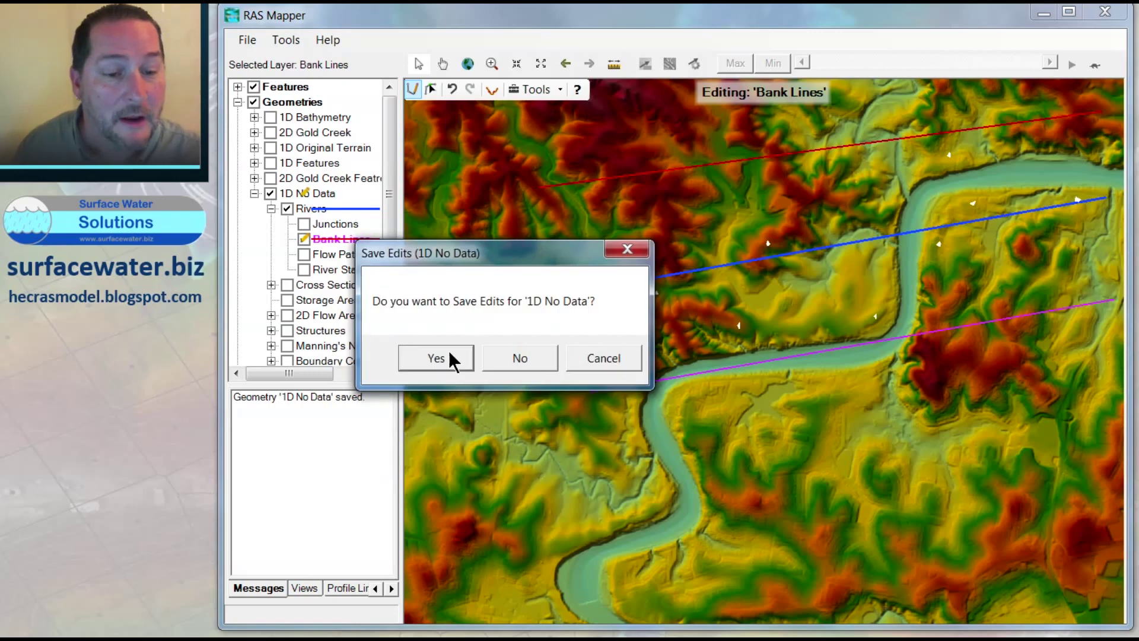
pyautogui.click(447, 356)
pyautogui.click(271, 285)
pyautogui.click(287, 284)
pyautogui.click(321, 286)
# Step: Draw cross sections 4851 at the western end and 141 at the eastern end
pyautogui.rightClick(321, 289)
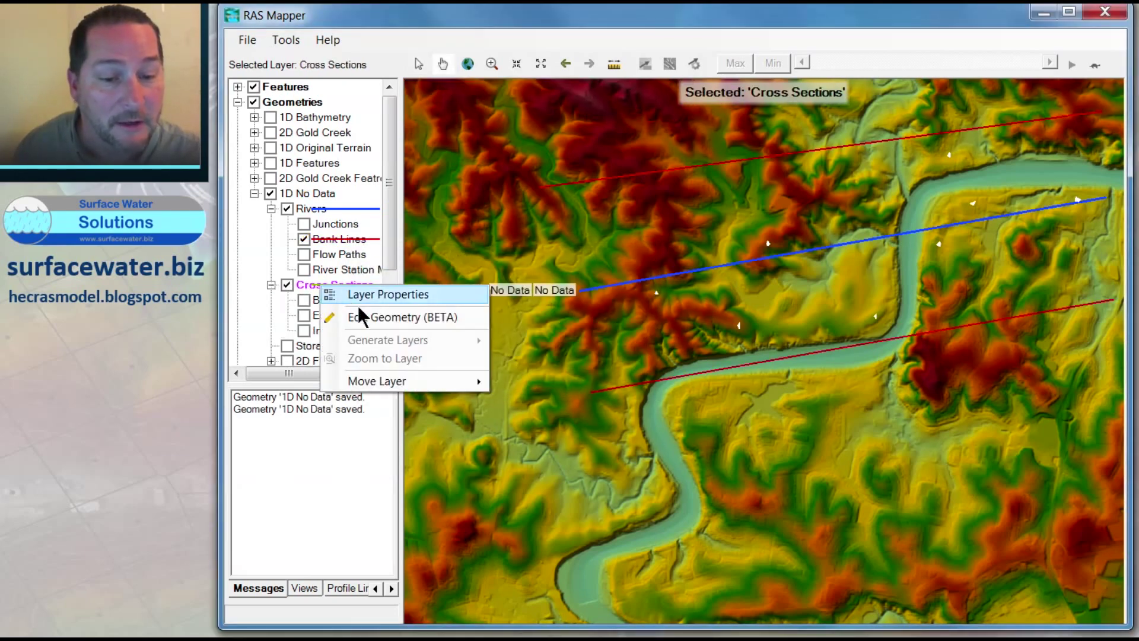
pyautogui.click(365, 314)
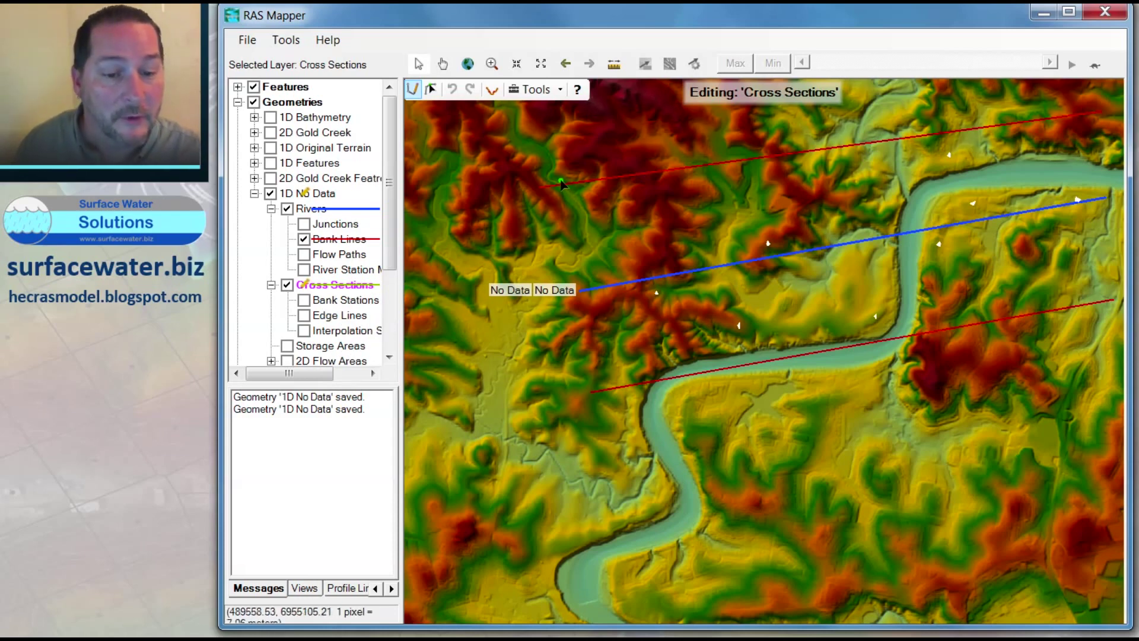
pyautogui.rightClick(338, 284)
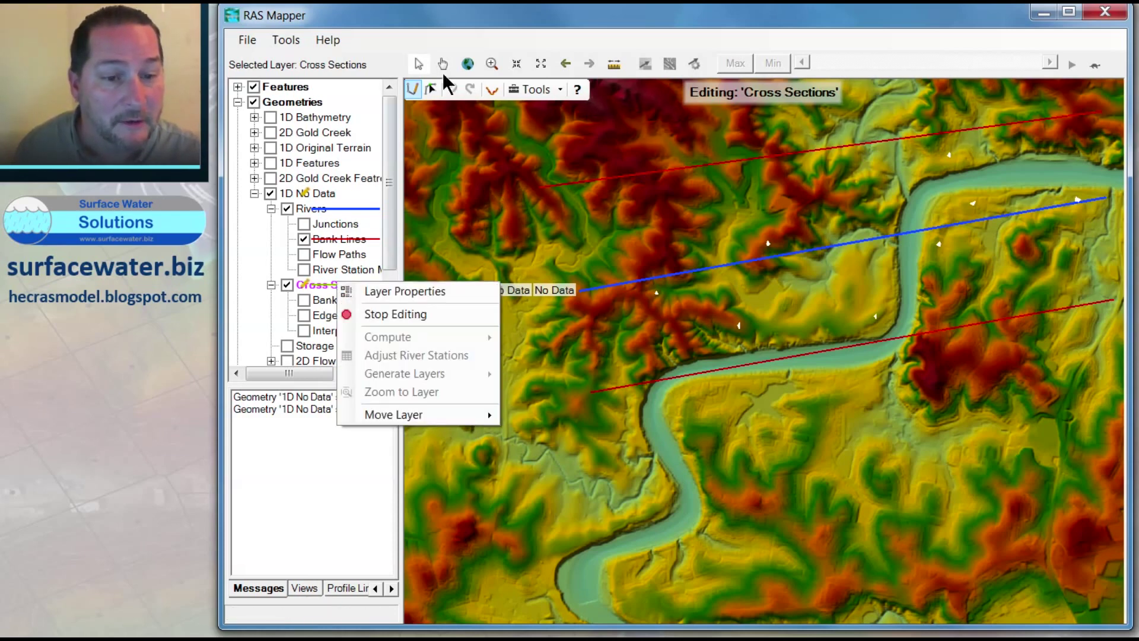
pyautogui.click(413, 89)
pyautogui.click(567, 160)
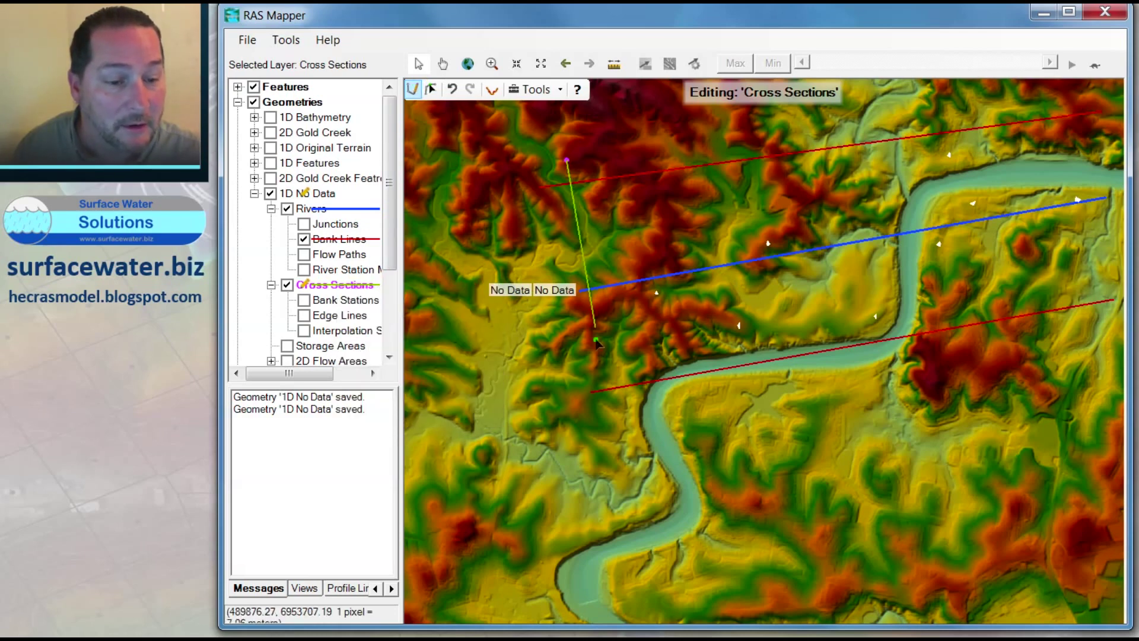
pyautogui.doubleClick(610, 403)
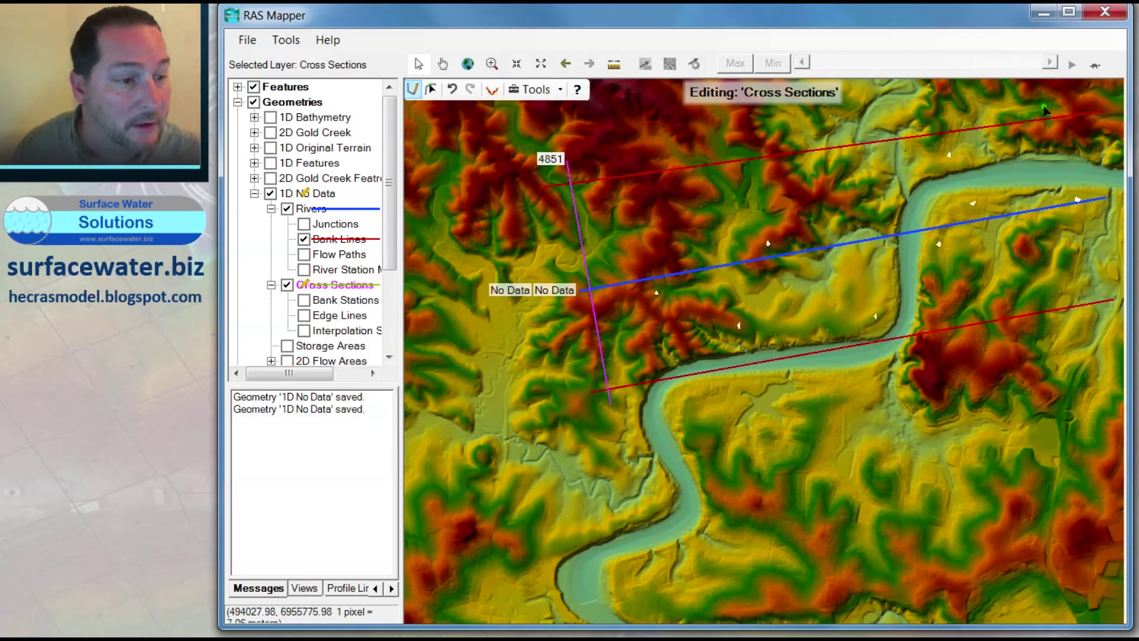
pyautogui.click(1075, 101)
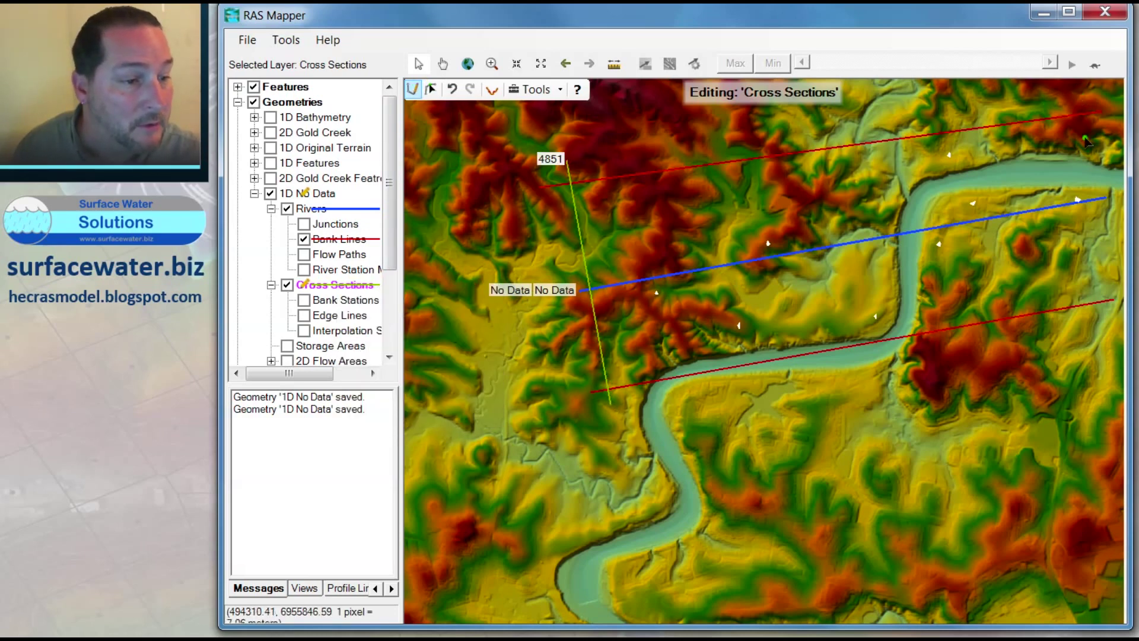
pyautogui.doubleClick(1111, 314)
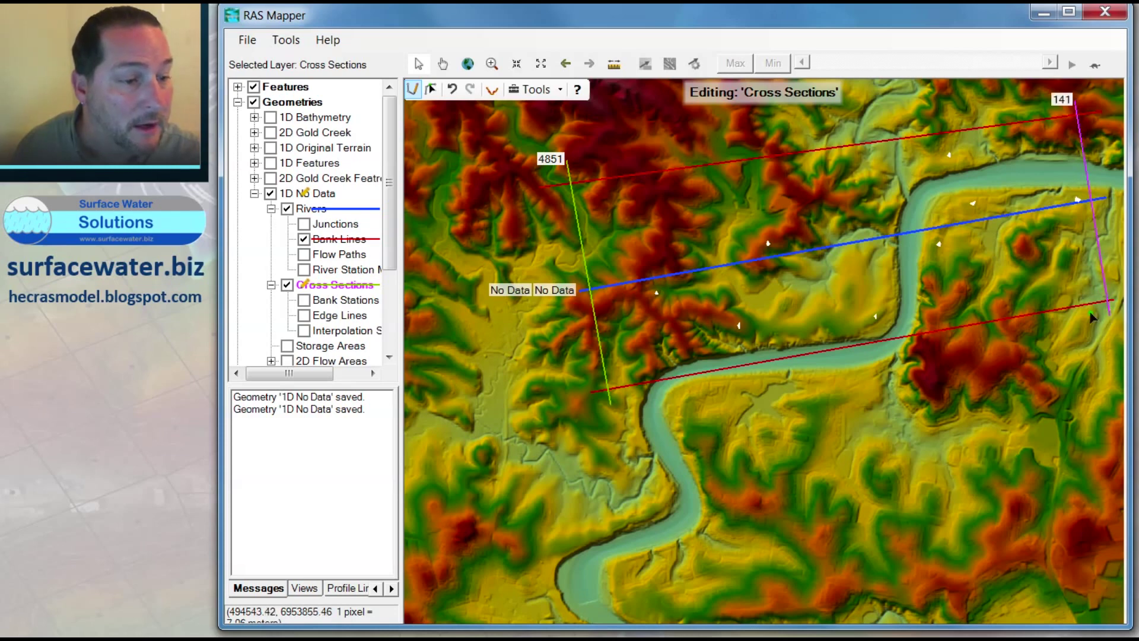
# Step: Stop editing and save the cross section edits to 1D No Data
pyautogui.rightClick(316, 199)
pyautogui.click(353, 225)
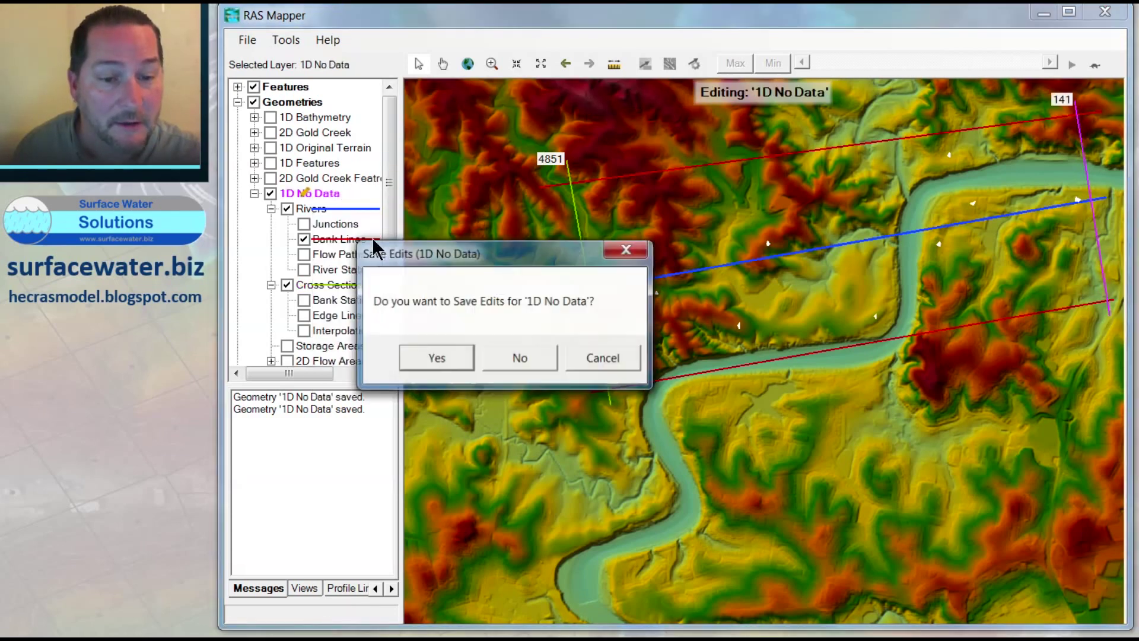
pyautogui.click(436, 359)
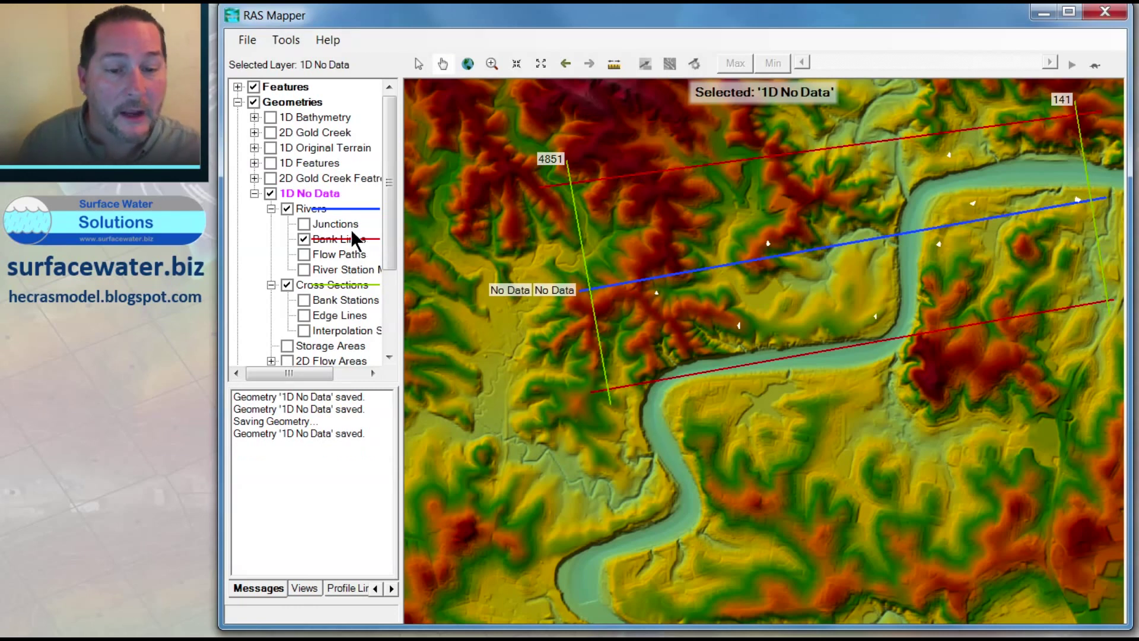
pyautogui.moveTo(628, 24); pyautogui.dragTo(595, 166)
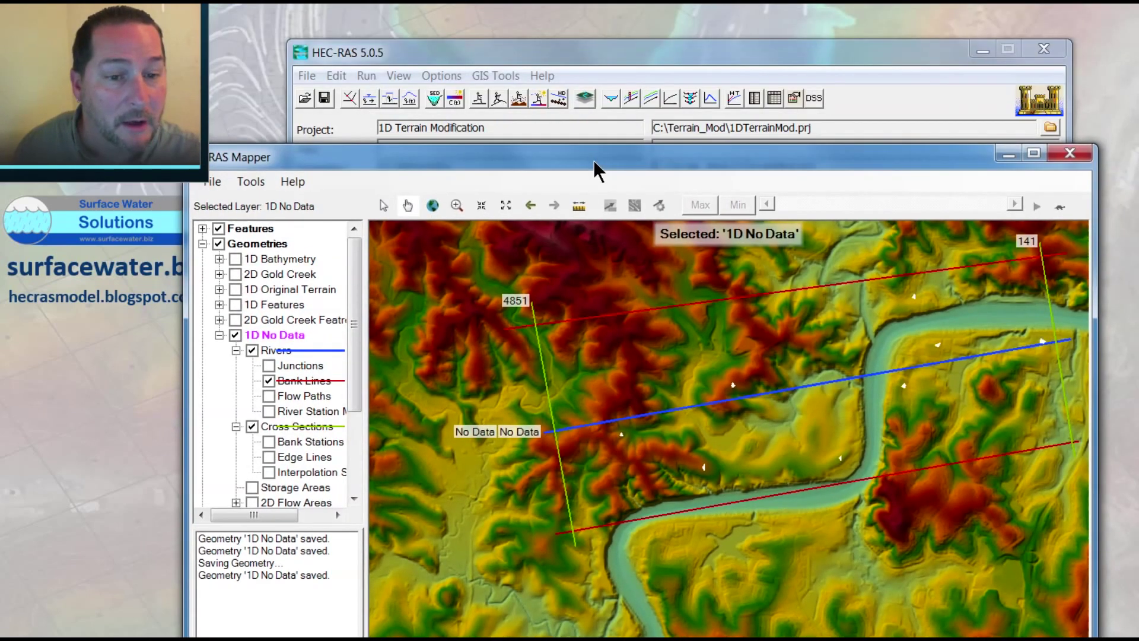
# Step: Load 1D No Data into the Geometric Data editor and bring up Cross Section Data
pyautogui.click(351, 100)
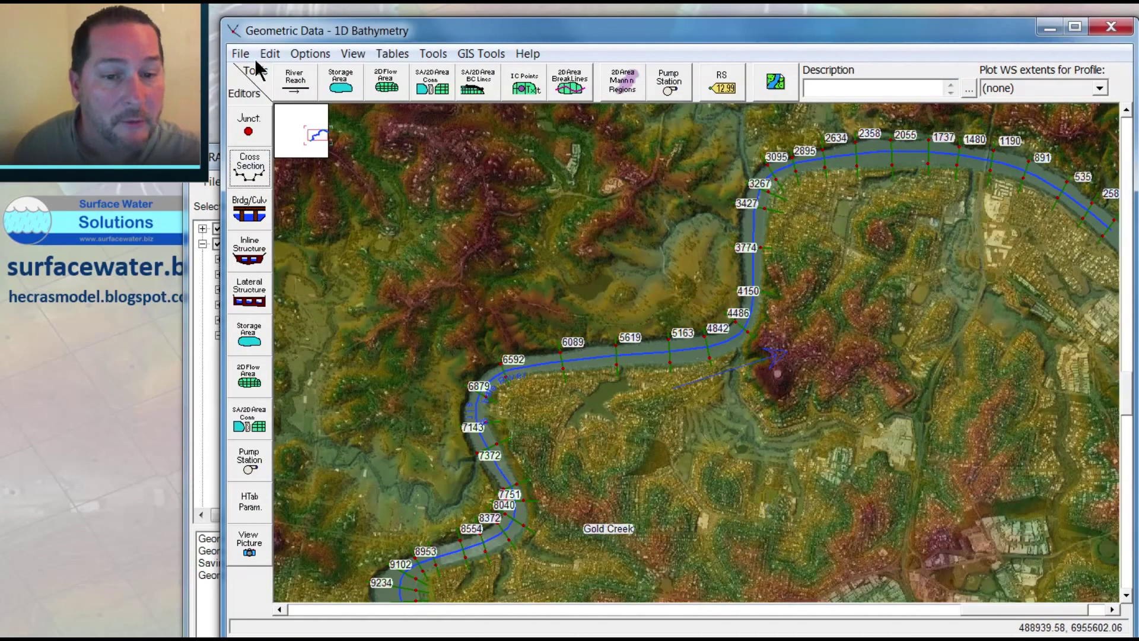
pyautogui.click(243, 53)
pyautogui.click(268, 89)
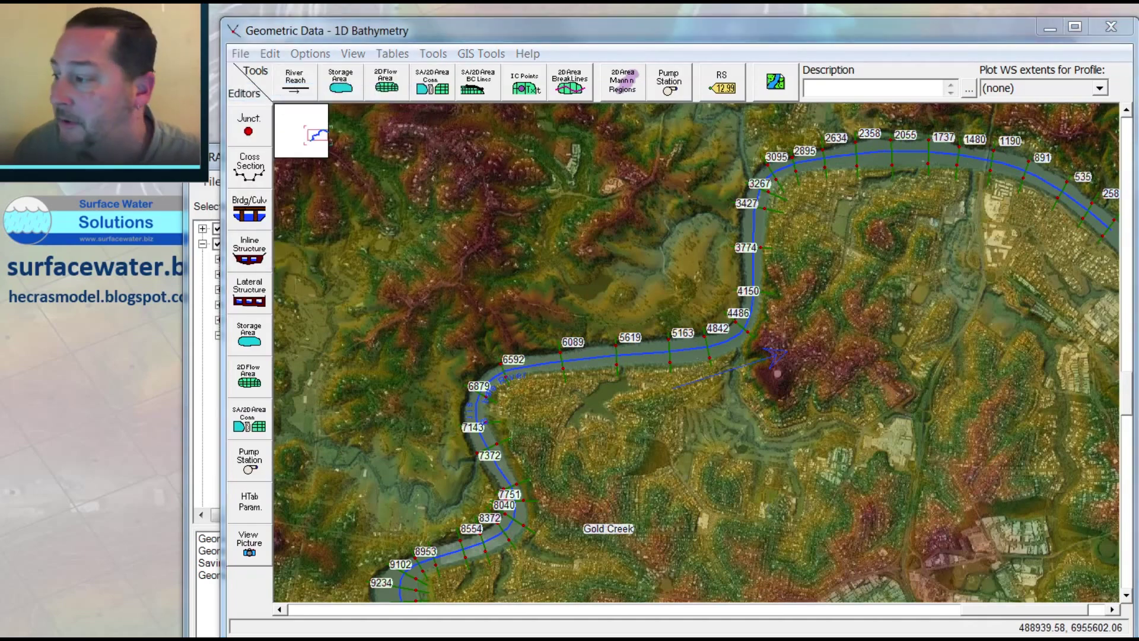
pyautogui.moveTo(445, 307); pyautogui.dragTo(604, 175)
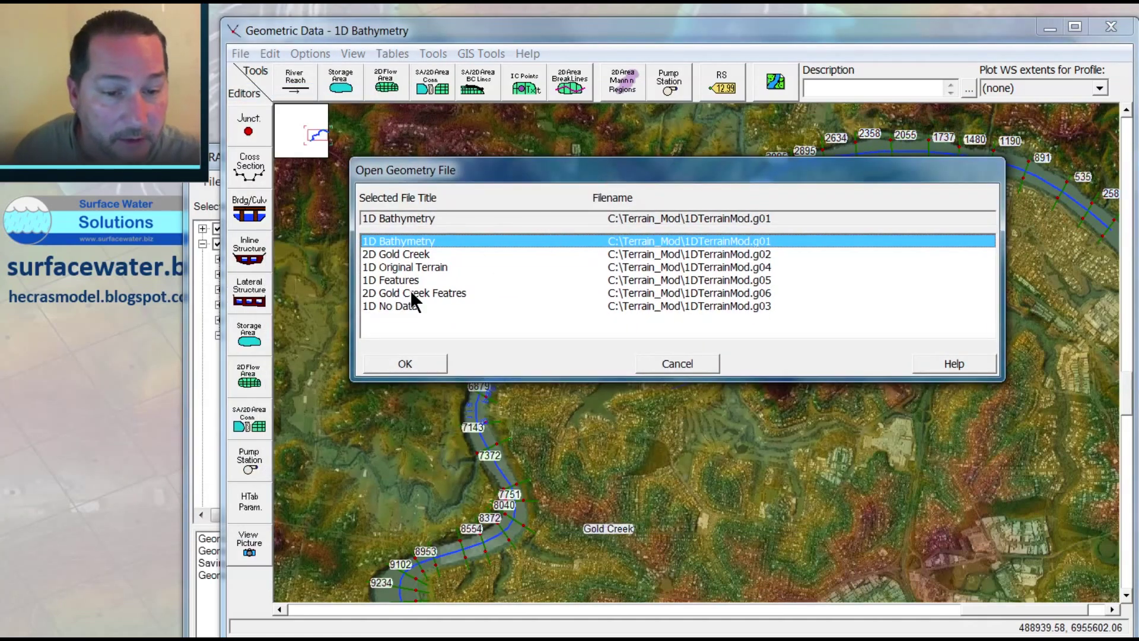
pyautogui.click(401, 306)
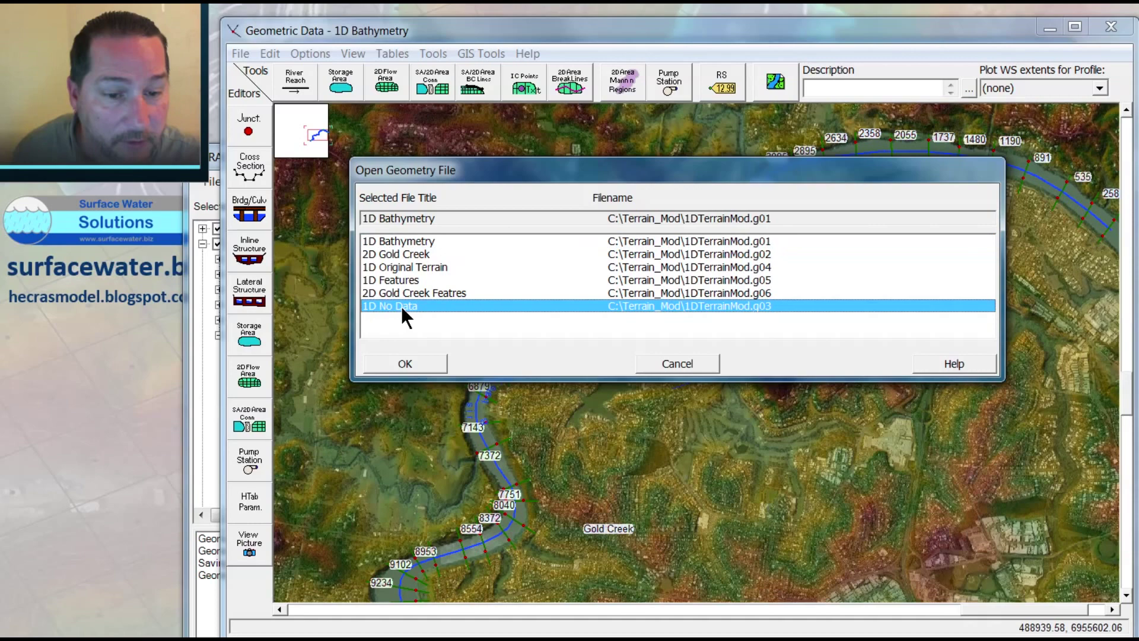
pyautogui.click(406, 362)
pyautogui.click(250, 169)
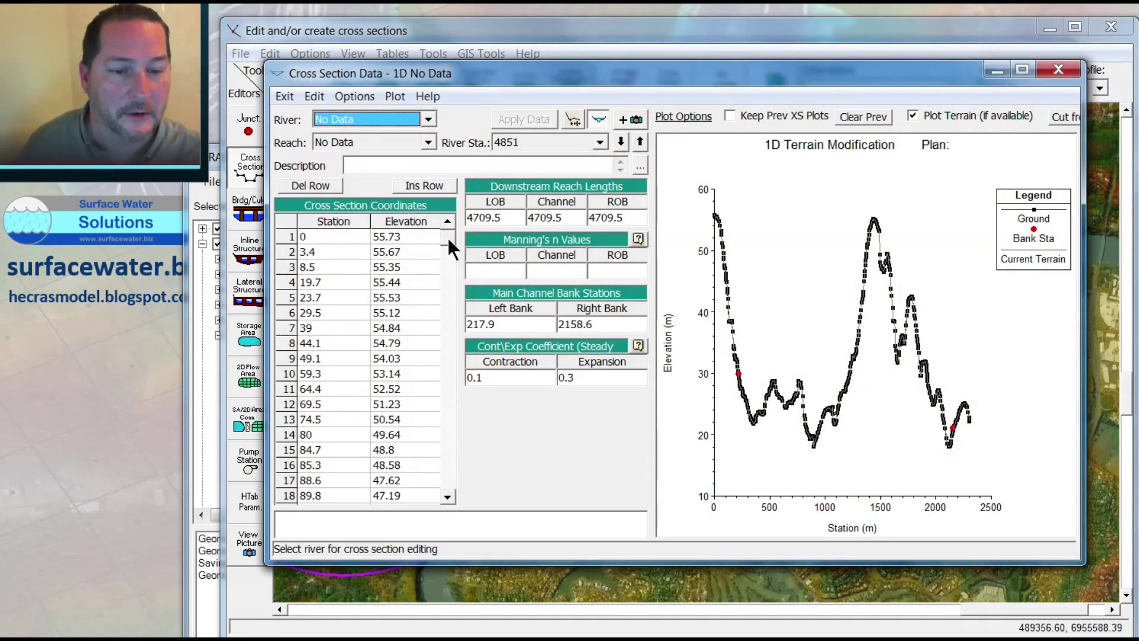
# Step: Strip cross section 4851 to its first point and the last point (2303.2)
pyautogui.moveTo(447, 240); pyautogui.dragTo(444, 462)
pyautogui.moveTo(330, 294); pyautogui.dragTo(315, 72)
pyautogui.press('Delete')
pyautogui.moveTo(446, 323); pyautogui.dragTo(446, 228)
pyautogui.keyDown('shift'); pyautogui.click(326, 255); pyautogui.keyUp('shift')
pyautogui.press('Delete')
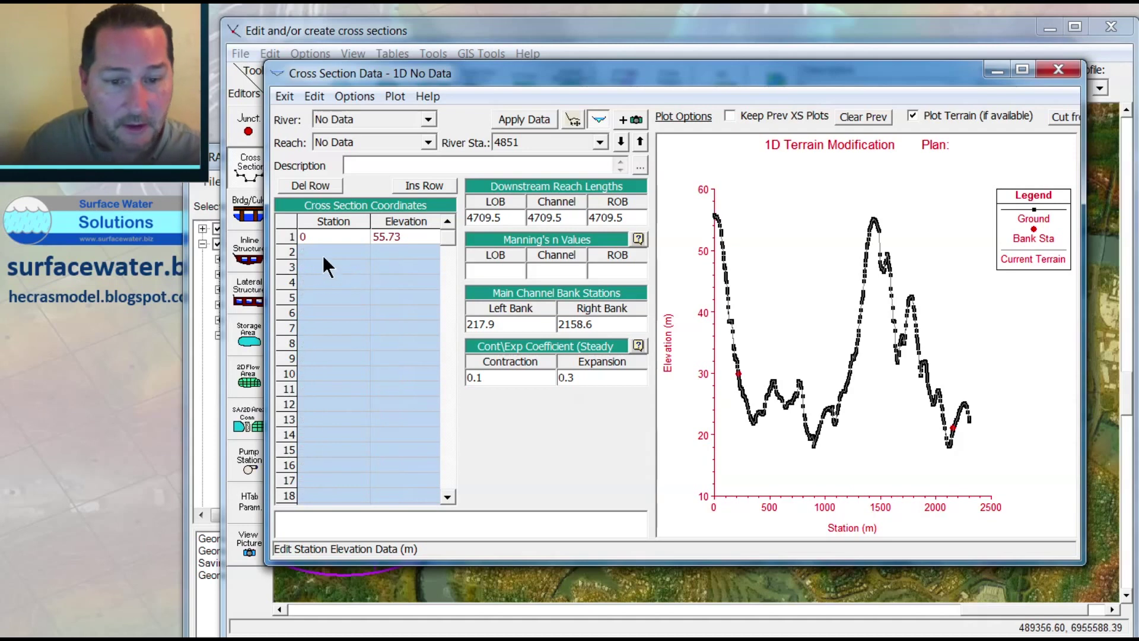
pyautogui.click(323, 255)
pyautogui.write('2303.2\t22.19')
# Step: Set both point elevations to 10 and apply cross section 4851
pyautogui.click(400, 237)
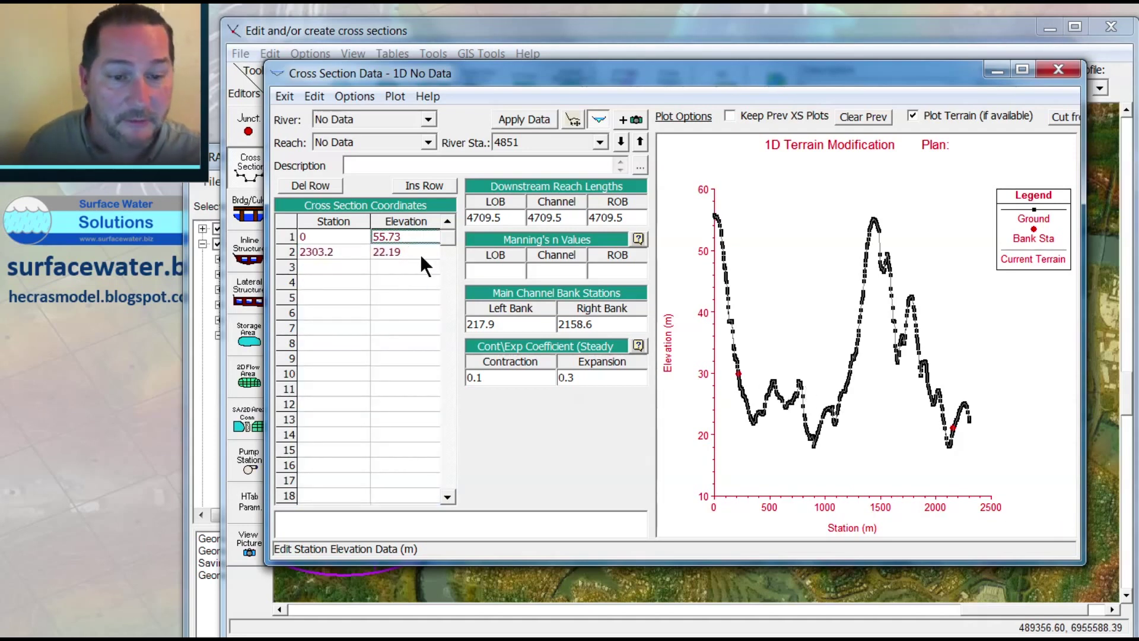
pyautogui.press('Down')
pyautogui.press('Down')
pyautogui.press('Delete')
pyautogui.click(403, 254)
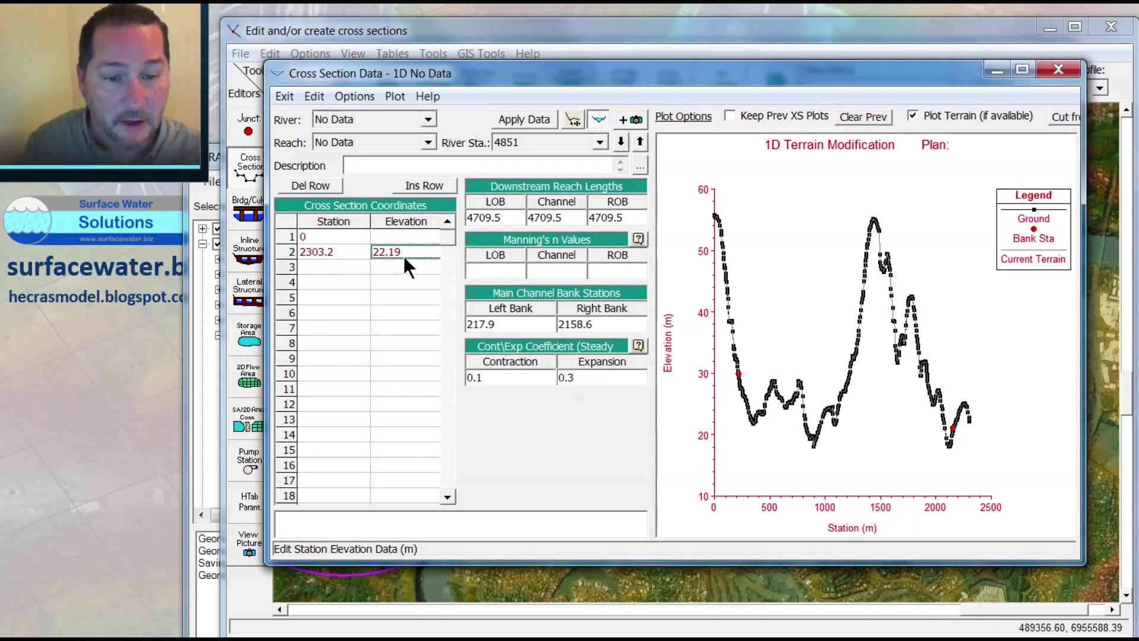
pyautogui.press('Delete')
pyautogui.click(402, 239)
pyautogui.write('10')
pyautogui.click(407, 252)
pyautogui.write('10')
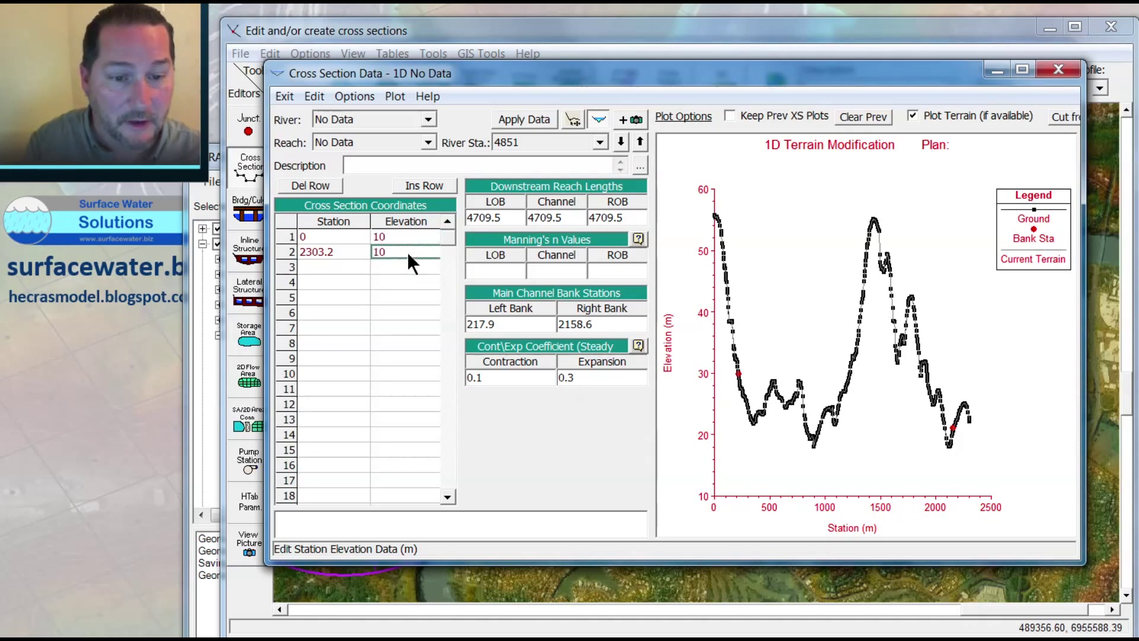
pyautogui.click(395, 293)
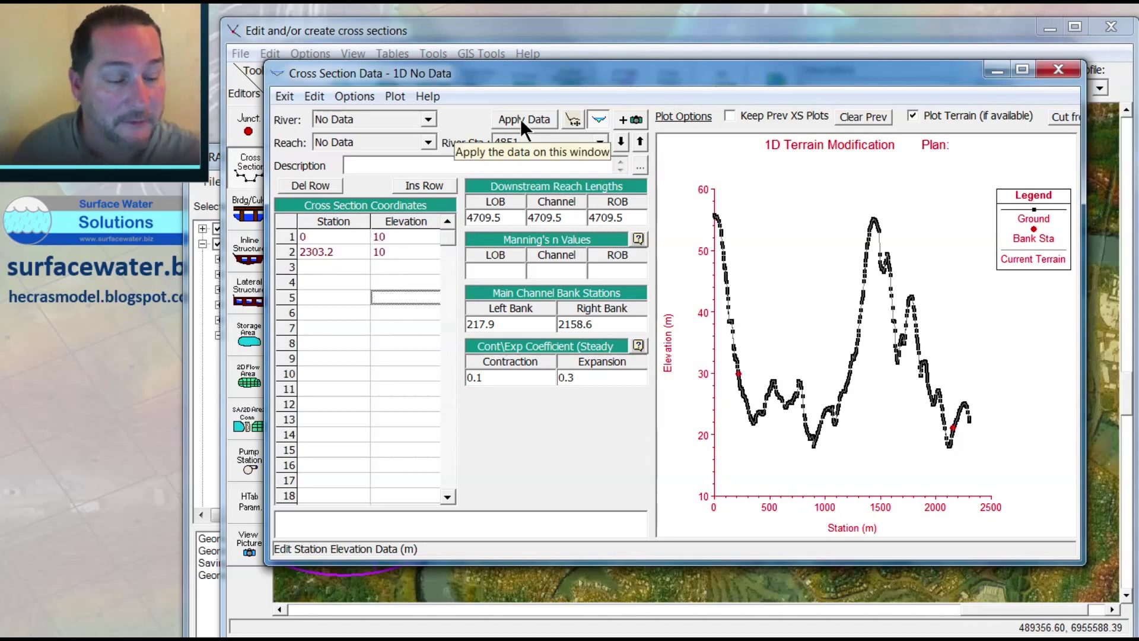
pyautogui.click(311, 237)
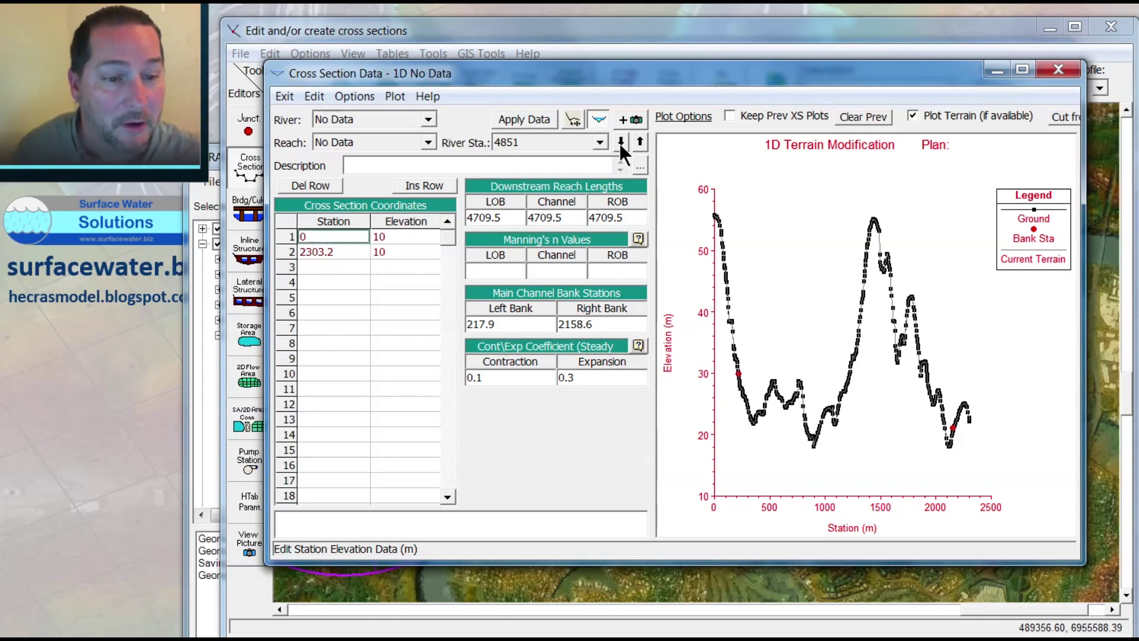
pyautogui.click(528, 119)
pyautogui.click(651, 363)
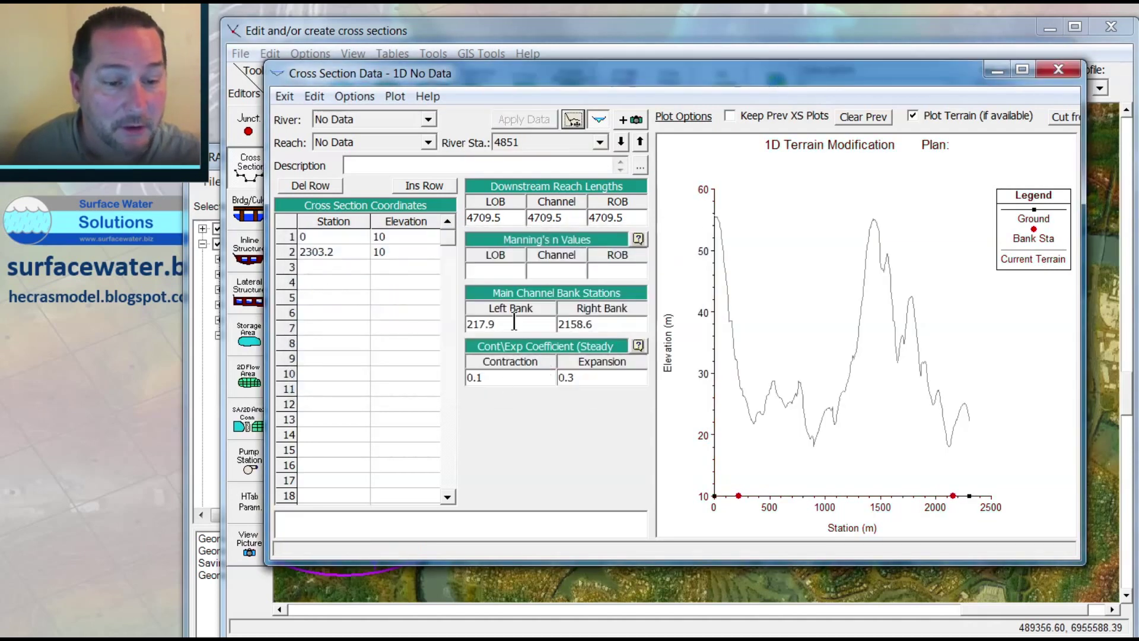
# Step: Go to cross section 141 and keep only stations 0 and 2017.4
pyautogui.click(622, 142)
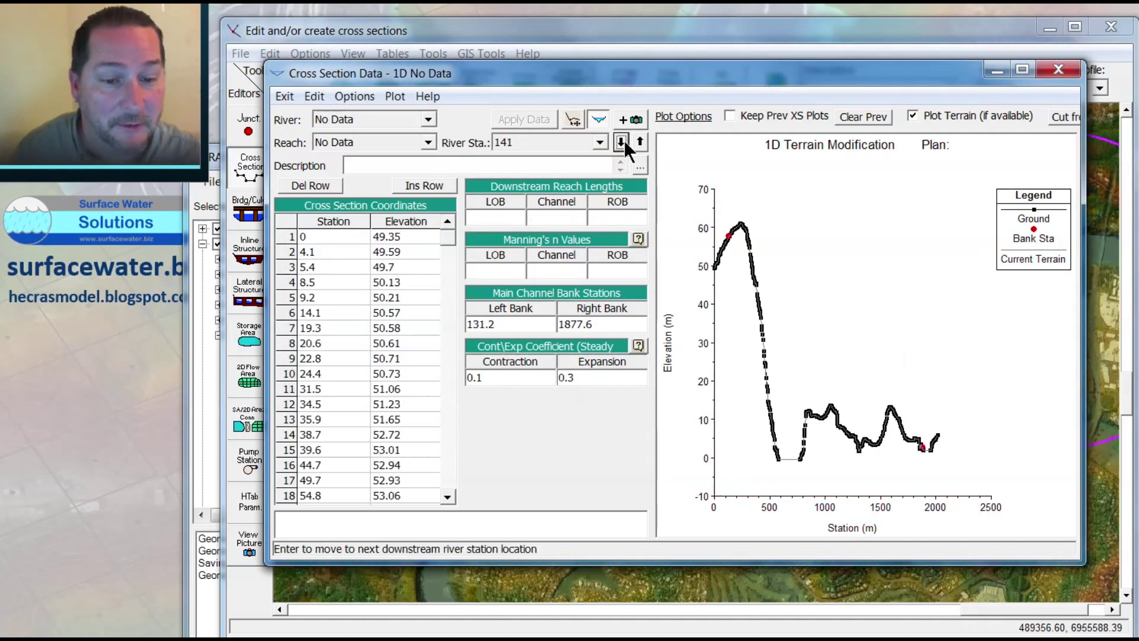
pyautogui.moveTo(447, 244); pyautogui.dragTo(386, 419)
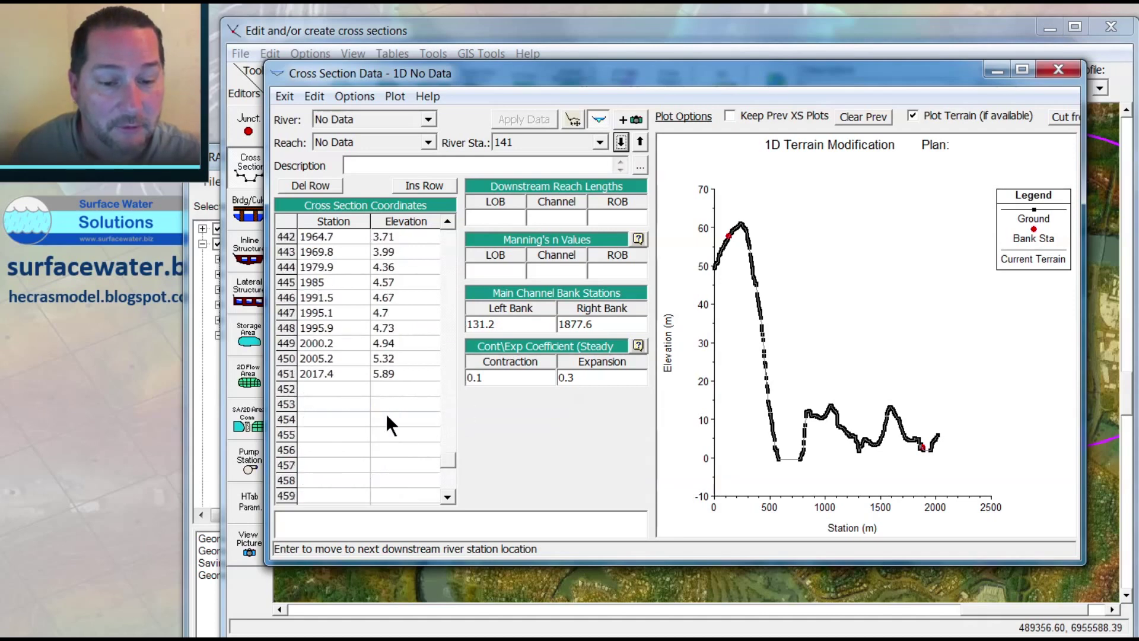
pyautogui.moveTo(325, 375); pyautogui.dragTo(395, 378)
pyautogui.hotkey('ctrl', 'c')
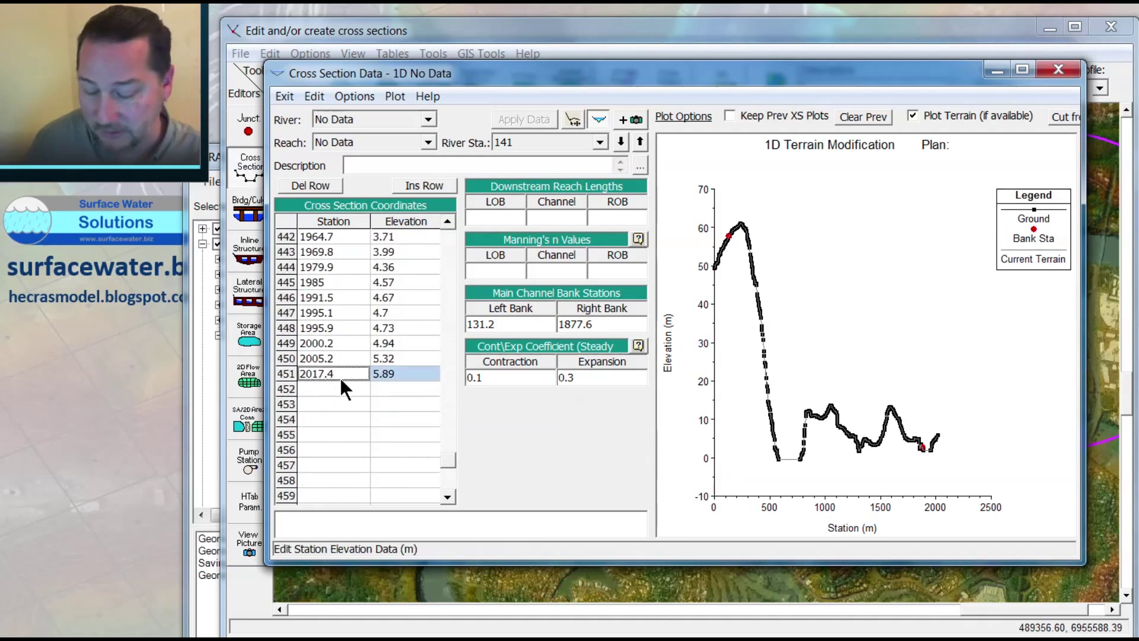
pyautogui.press('Delete')
pyautogui.moveTo(333, 374); pyautogui.dragTo(403, 297)
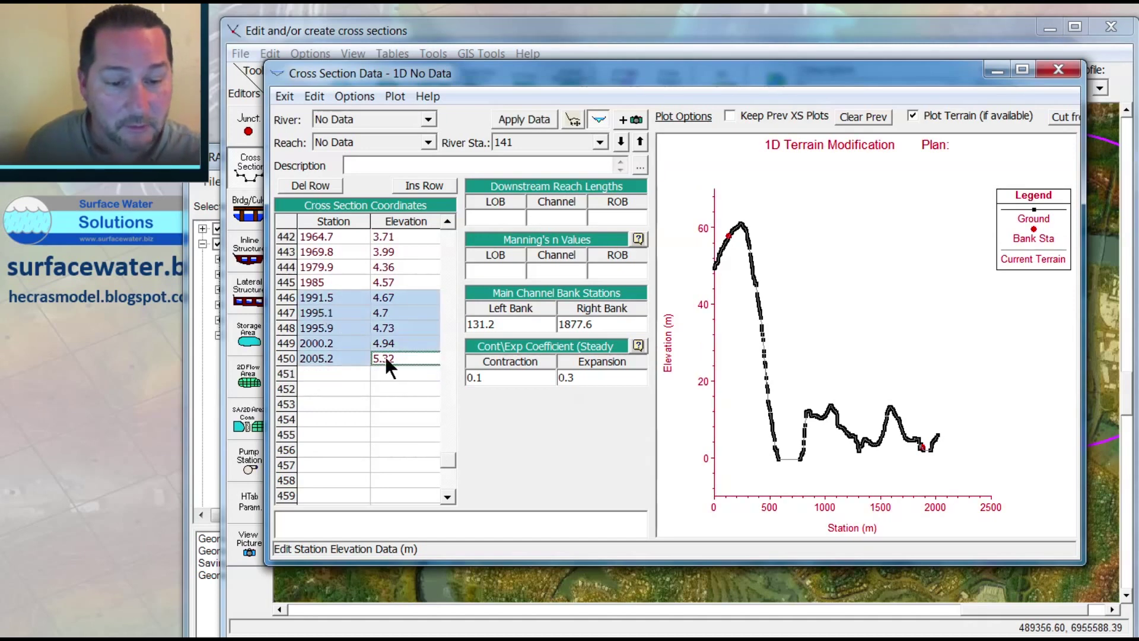
pyautogui.moveTo(447, 460); pyautogui.dragTo(447, 226)
pyautogui.click(333, 254)
pyautogui.hotkey('ctrl', 'shift', 'End')
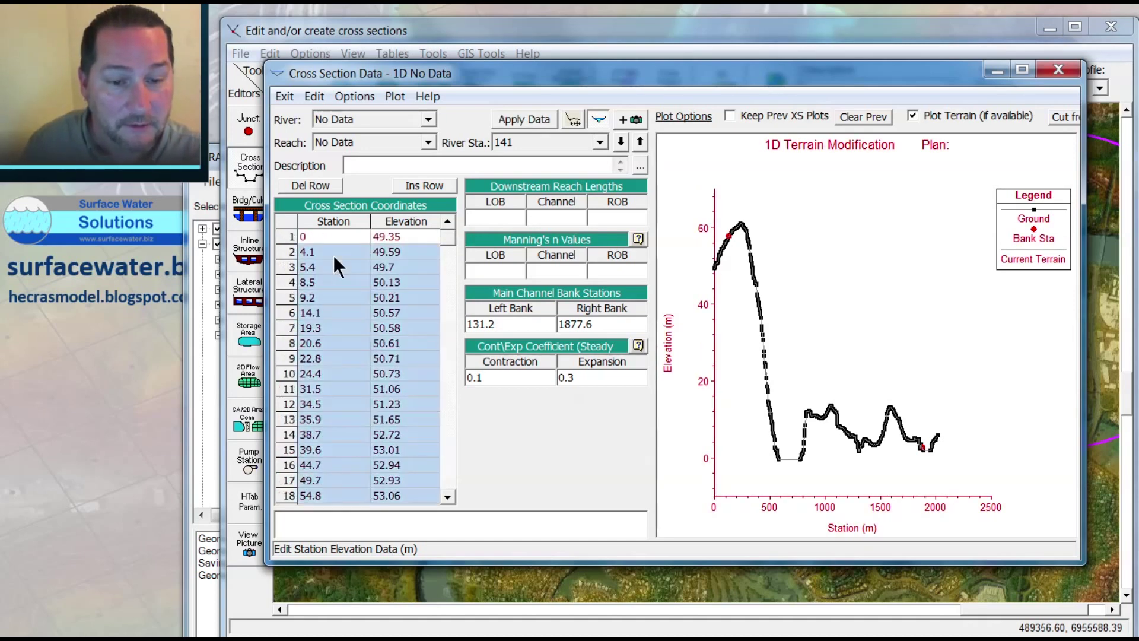
pyautogui.press('Delete')
pyautogui.click(350, 252)
pyautogui.hotkey('ctrl', 'v')
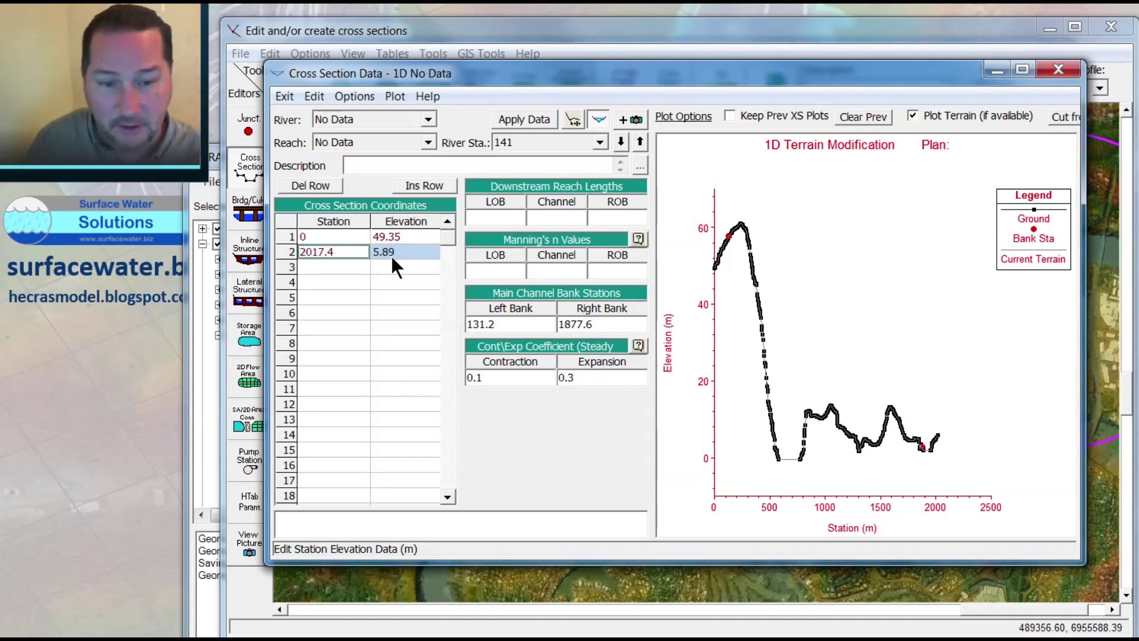
# Step: Set both elevations to 10, apply cross section 141, and close the editor
pyautogui.click(395, 239)
pyautogui.write('10')
pyautogui.click(403, 254)
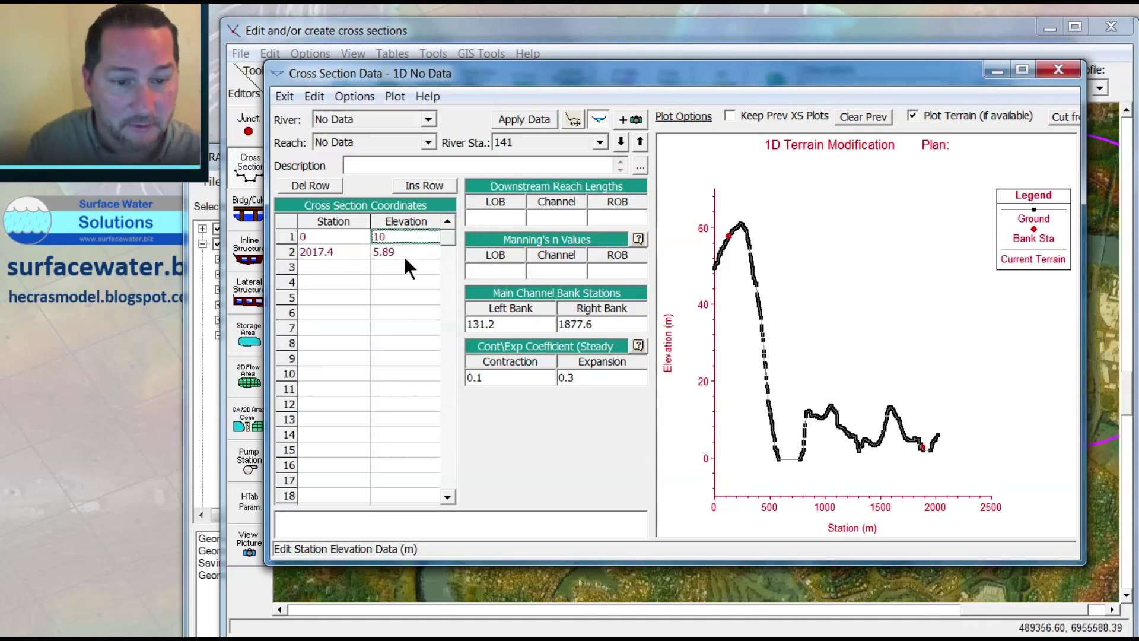
pyautogui.press('Delete')
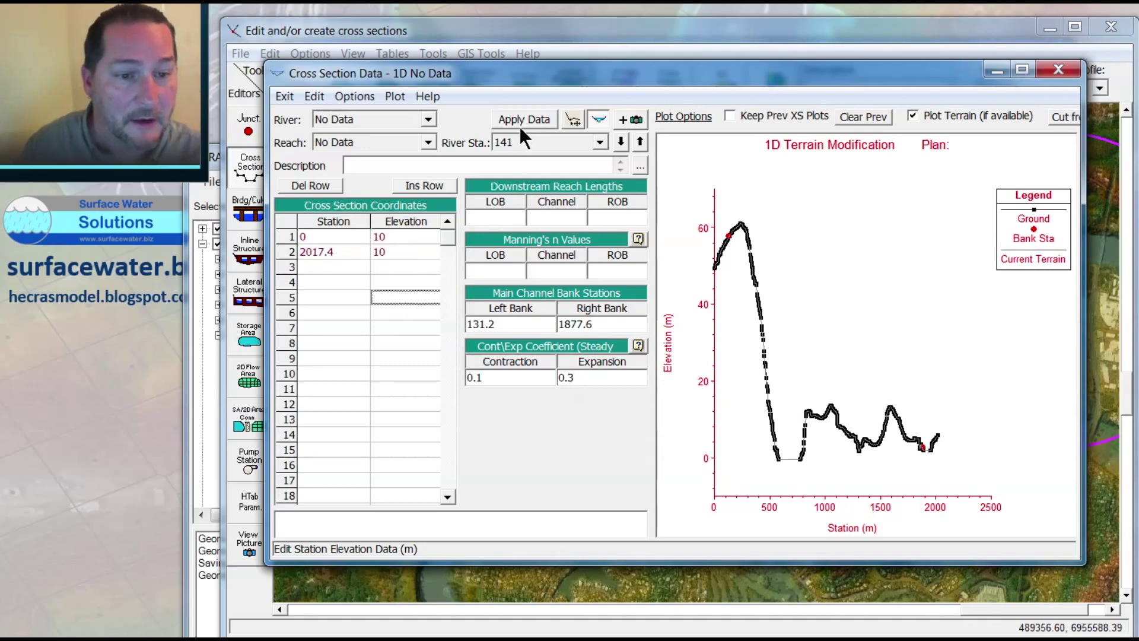
pyautogui.click(523, 120)
pyautogui.click(655, 356)
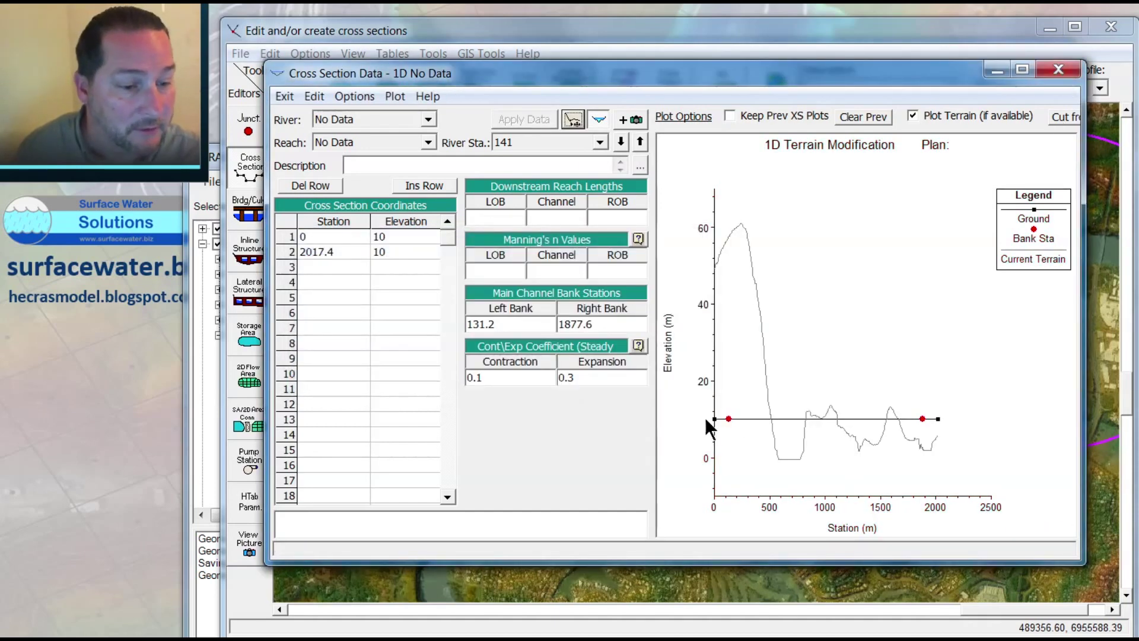
pyautogui.click(1059, 70)
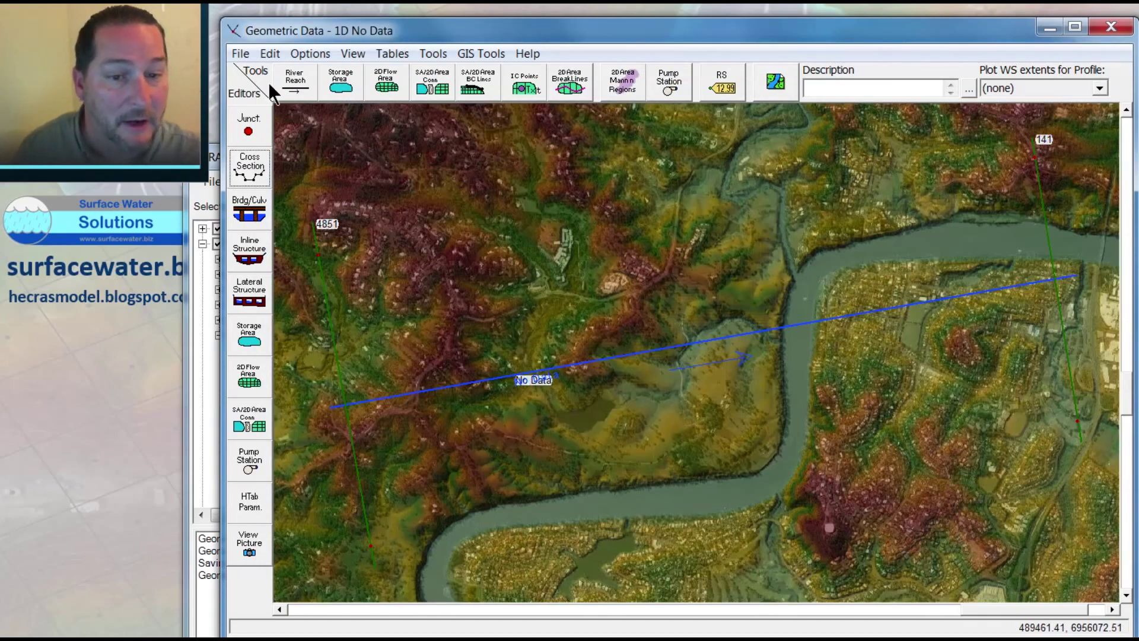
# Step: Save the 1D No Data geometry, close the editor, and collapse its layer groups
pyautogui.click(240, 54)
pyautogui.click(265, 112)
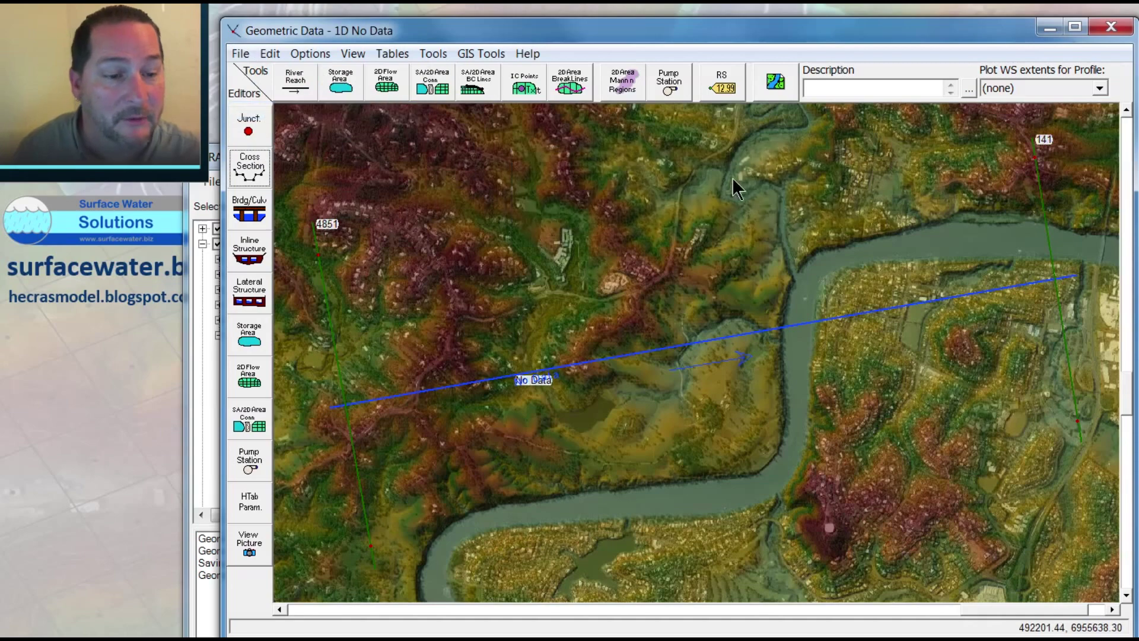
pyautogui.click(1107, 26)
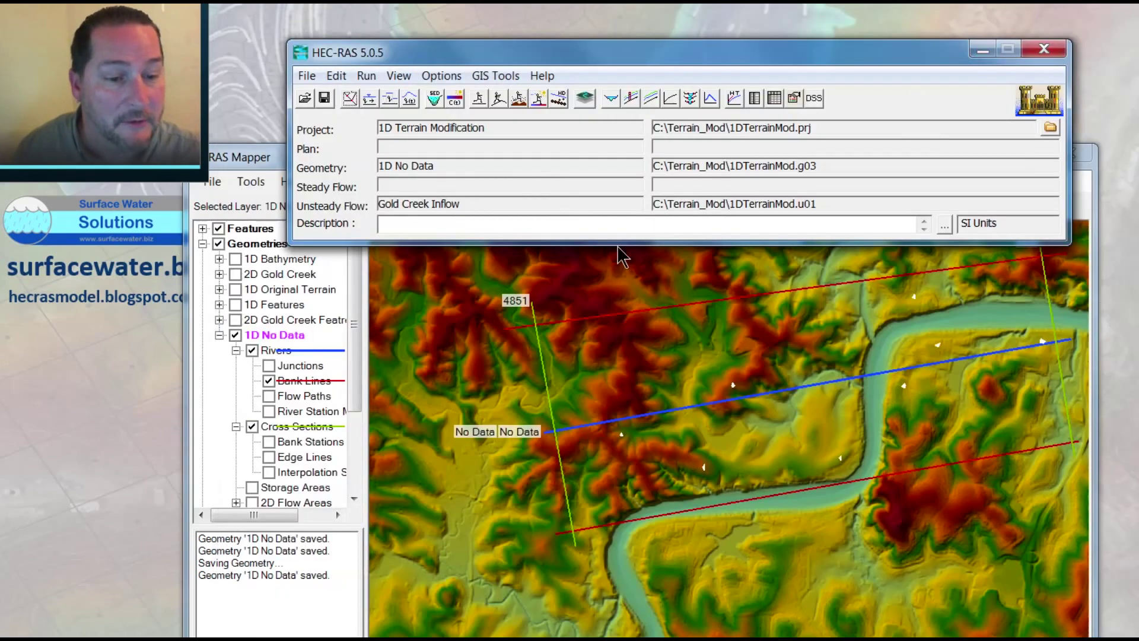
pyautogui.moveTo(271, 159); pyautogui.dragTo(303, 25)
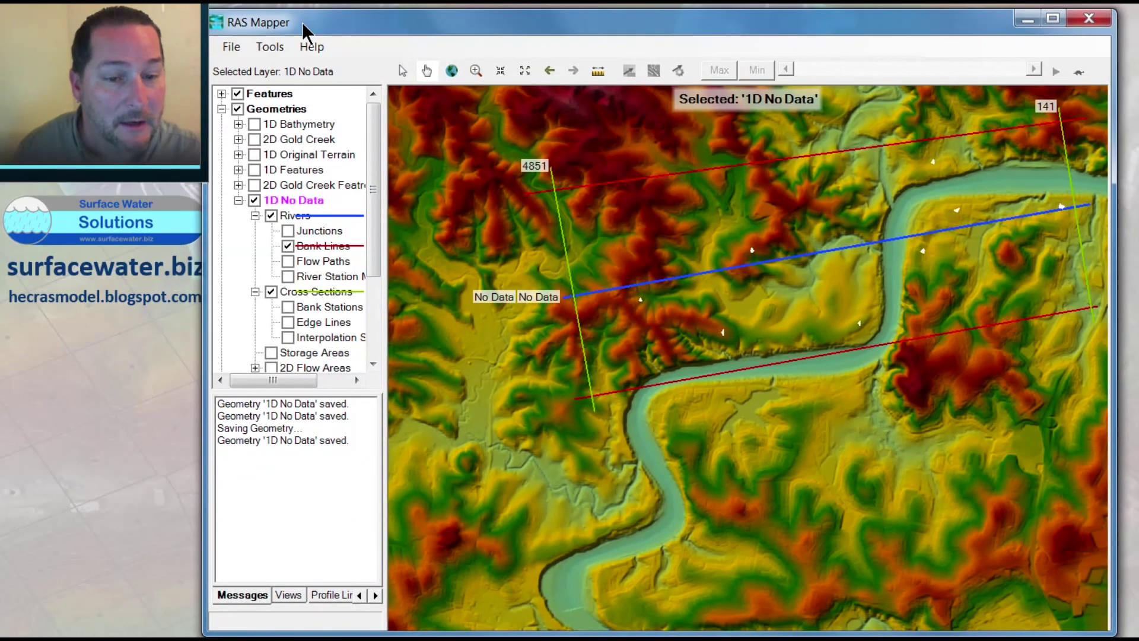
pyautogui.click(255, 216)
pyautogui.click(256, 231)
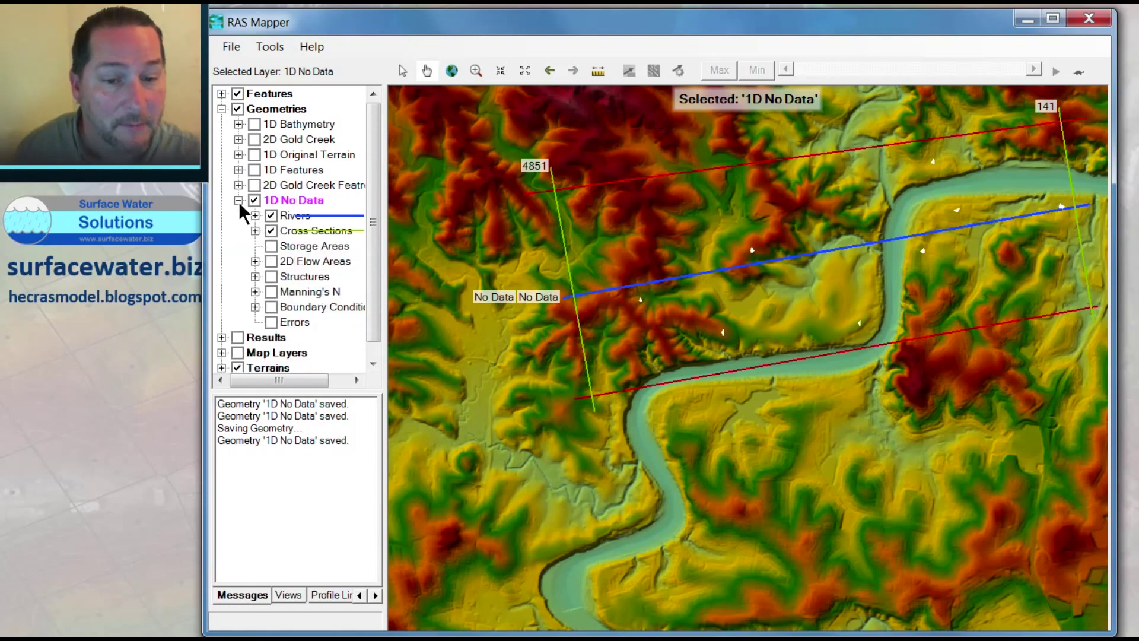
# Step: Export 1D No Data cross sections as 'No Data.tif' in the Terrain folder, cell size 5
pyautogui.rightClick(295, 201)
pyautogui.moveTo(379, 359)
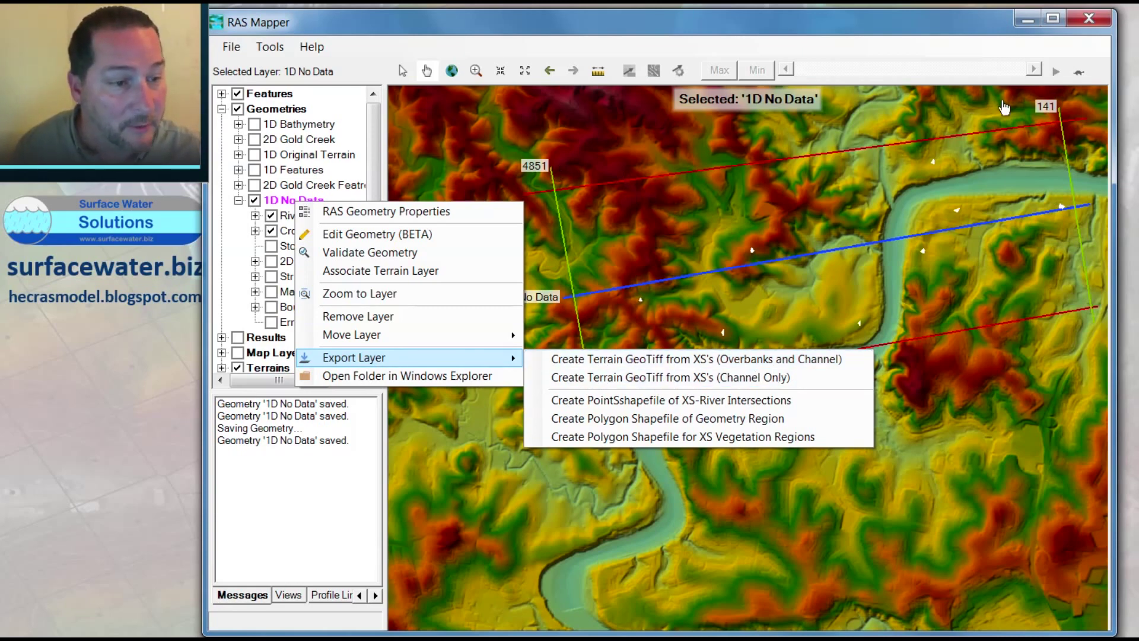
pyautogui.click(645, 365)
pyautogui.doubleClick(481, 247)
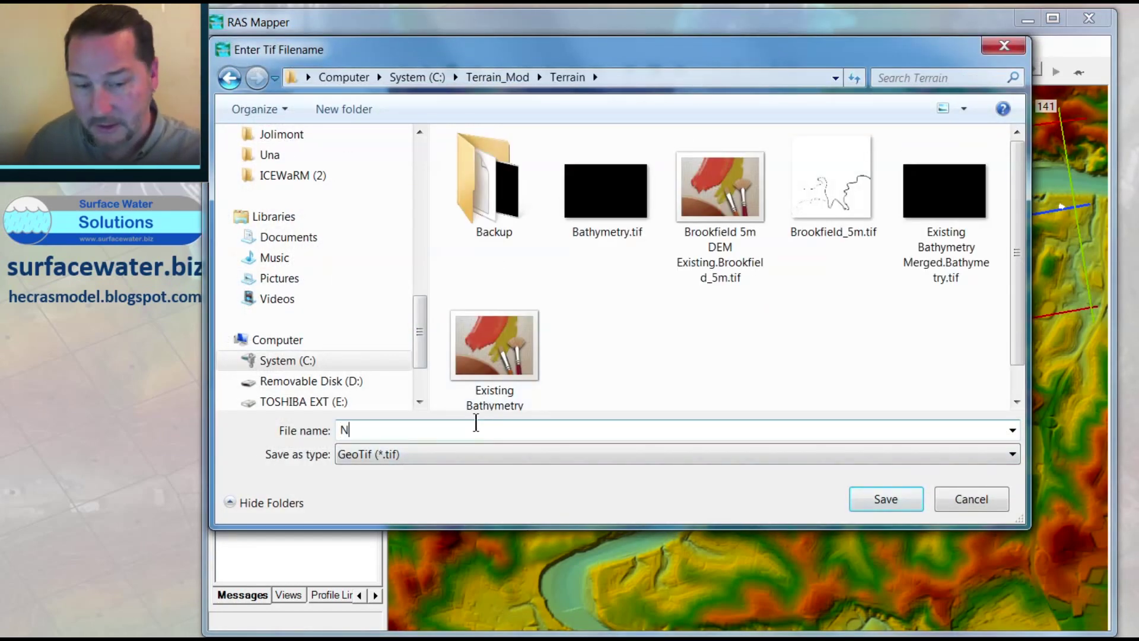
pyautogui.click(481, 431)
pyautogui.write('No Data')
pyautogui.press('Return')
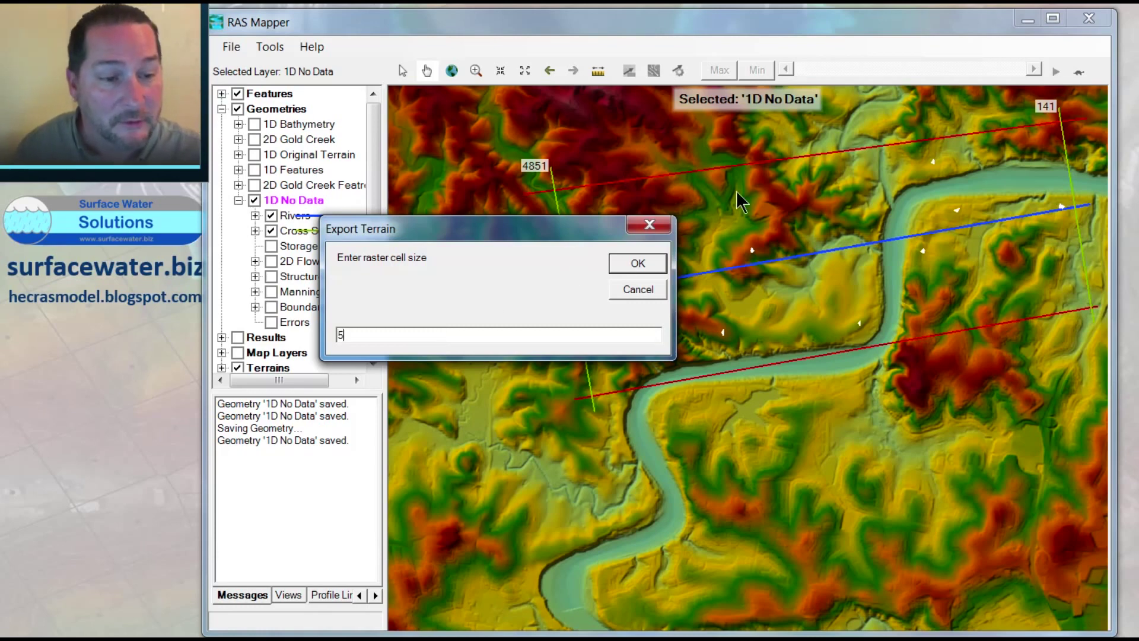
pyautogui.click(650, 264)
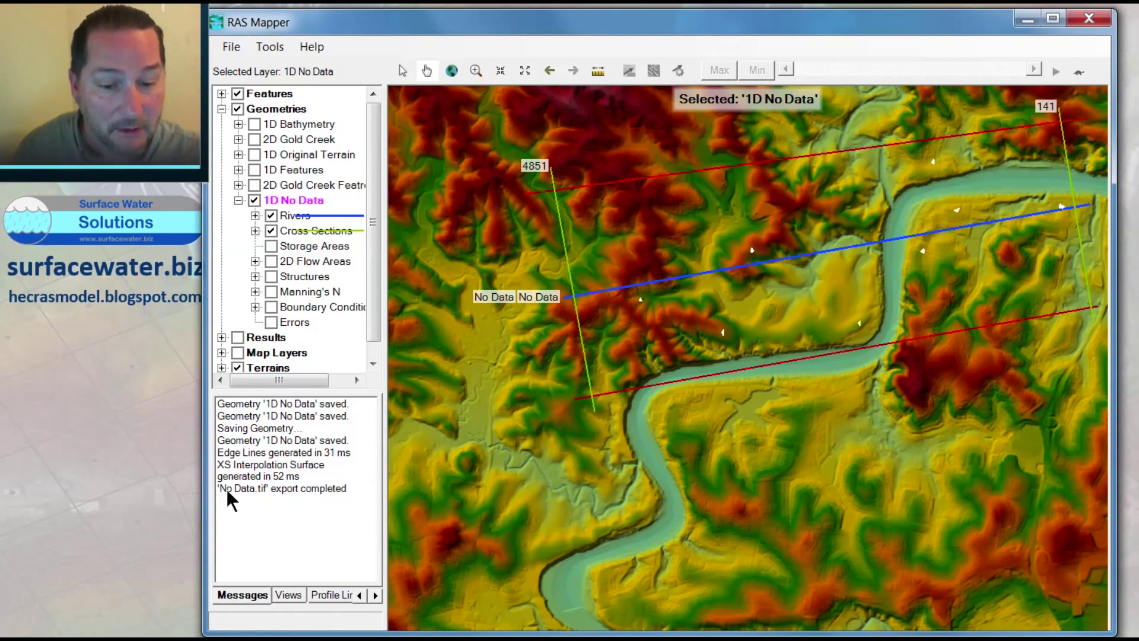
pyautogui.scroll(-1, 374, 344)
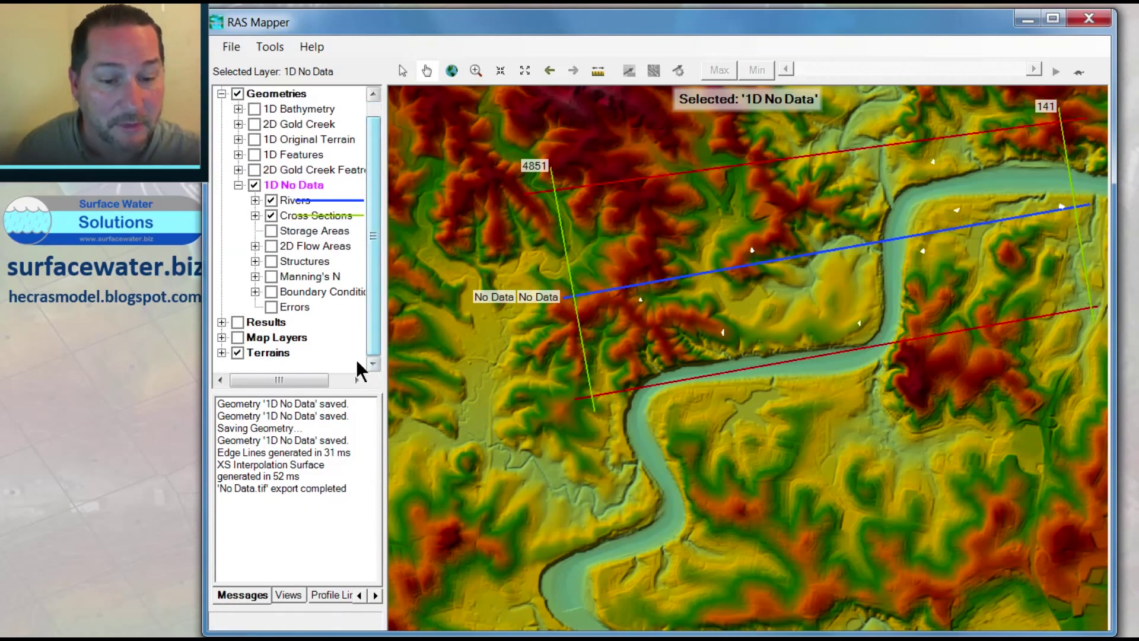
# Step: Start a new RAS terrain with inputs Bathymetry.tif, Brookfield_5m.tif and No Data.tif
pyautogui.click(221, 353)
pyautogui.rightClick(268, 323)
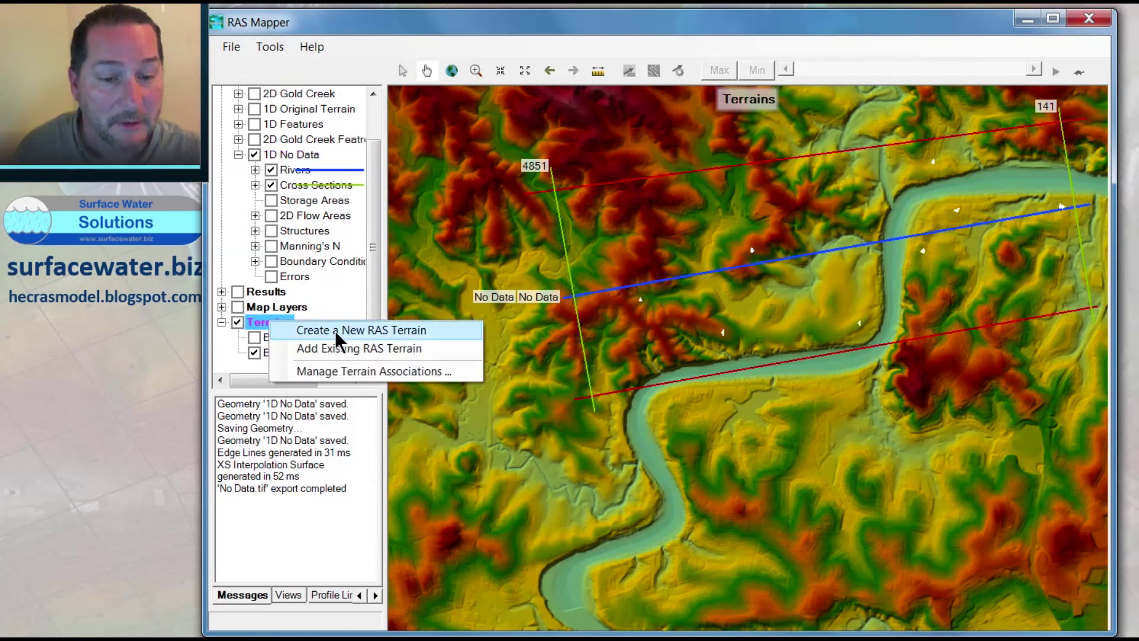
pyautogui.click(332, 334)
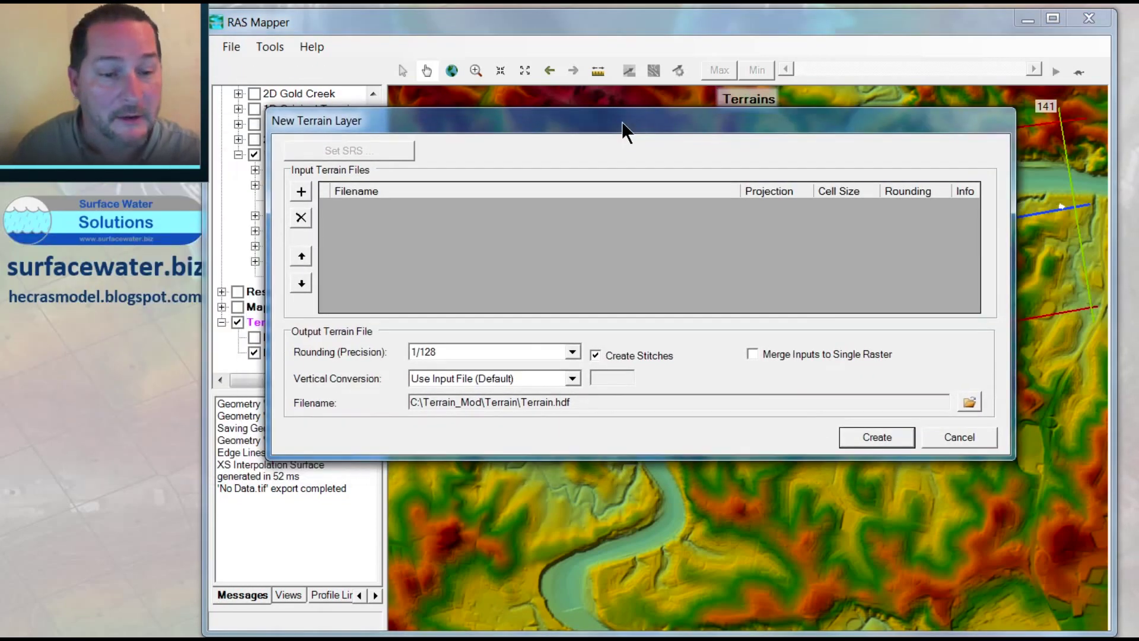
pyautogui.click(302, 193)
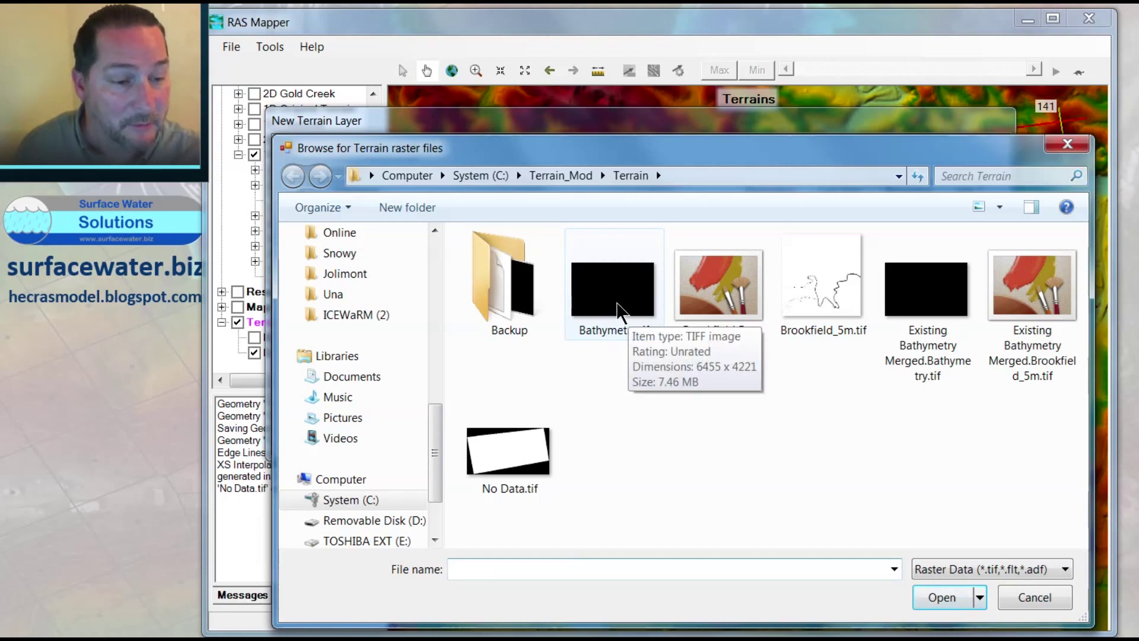
pyautogui.click(632, 306)
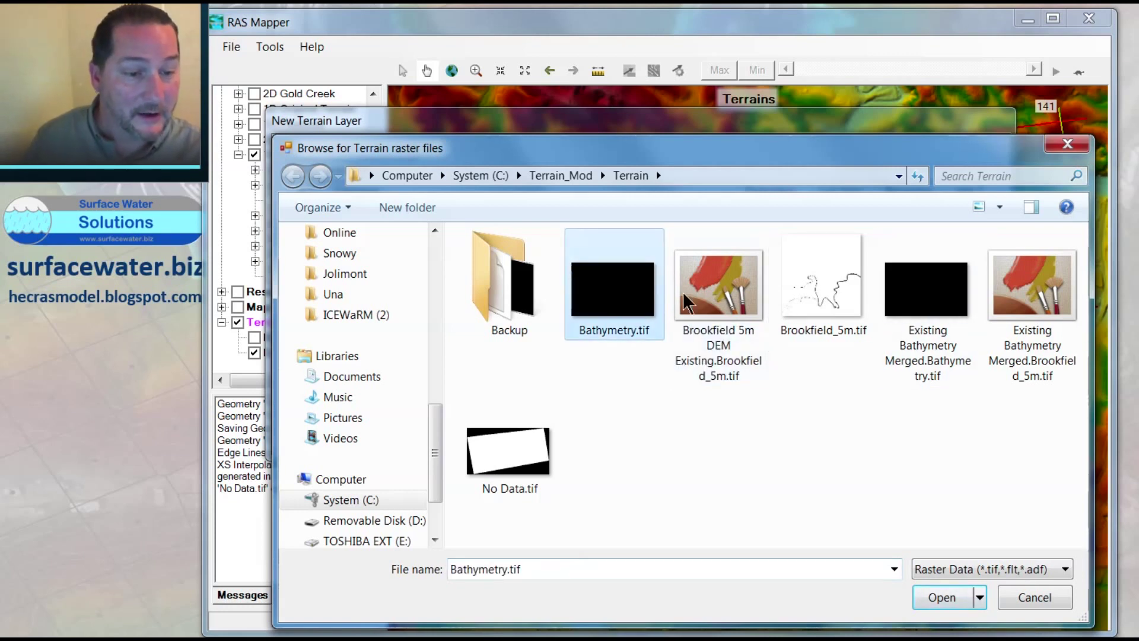
pyautogui.keyDown('ctrl'); pyautogui.click(830, 306); pyautogui.keyUp('ctrl')
pyautogui.keyDown('ctrl'); pyautogui.click(539, 448); pyautogui.keyUp('ctrl')
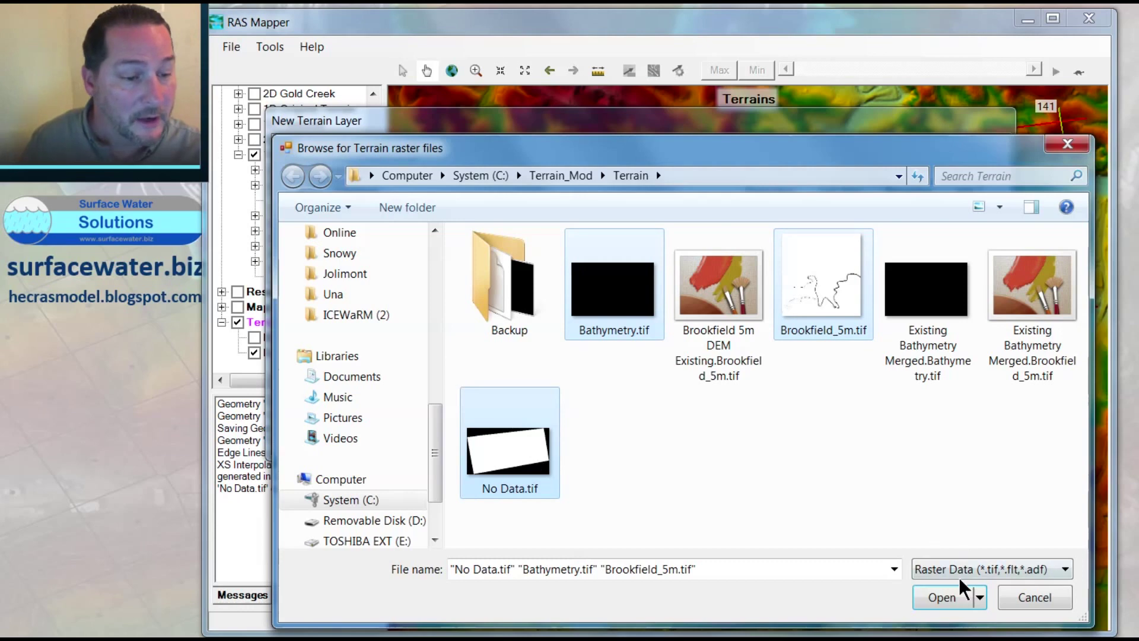
pyautogui.click(943, 598)
# Step: Review the three input raster rows and bring up the output file save prompt
pyautogui.click(380, 243)
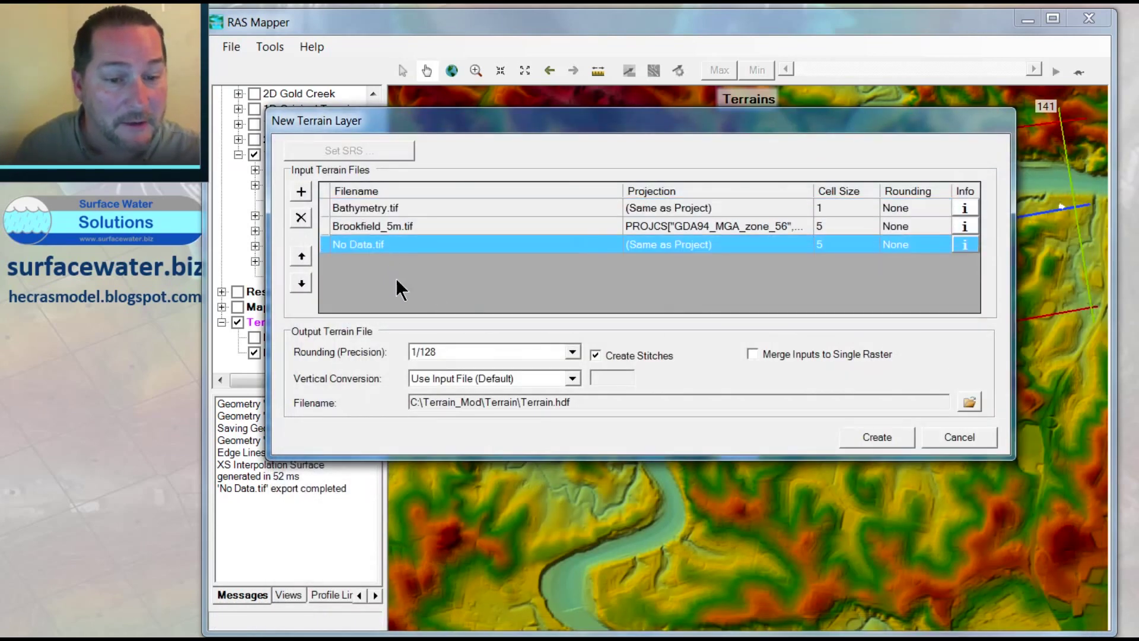
pyautogui.click(376, 207)
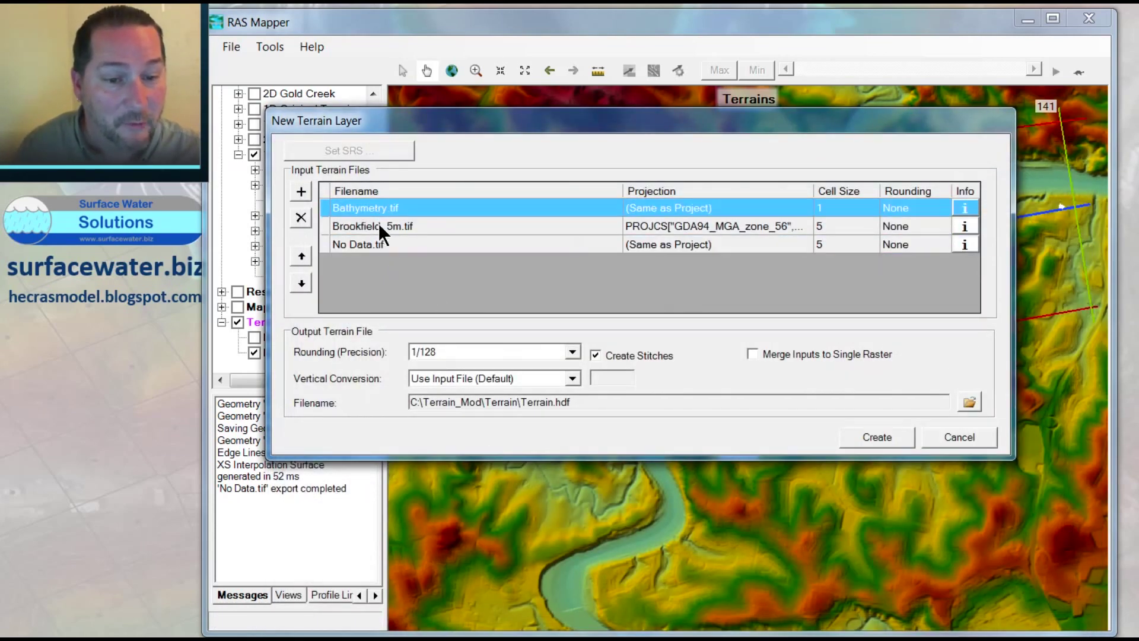
pyautogui.click(383, 226)
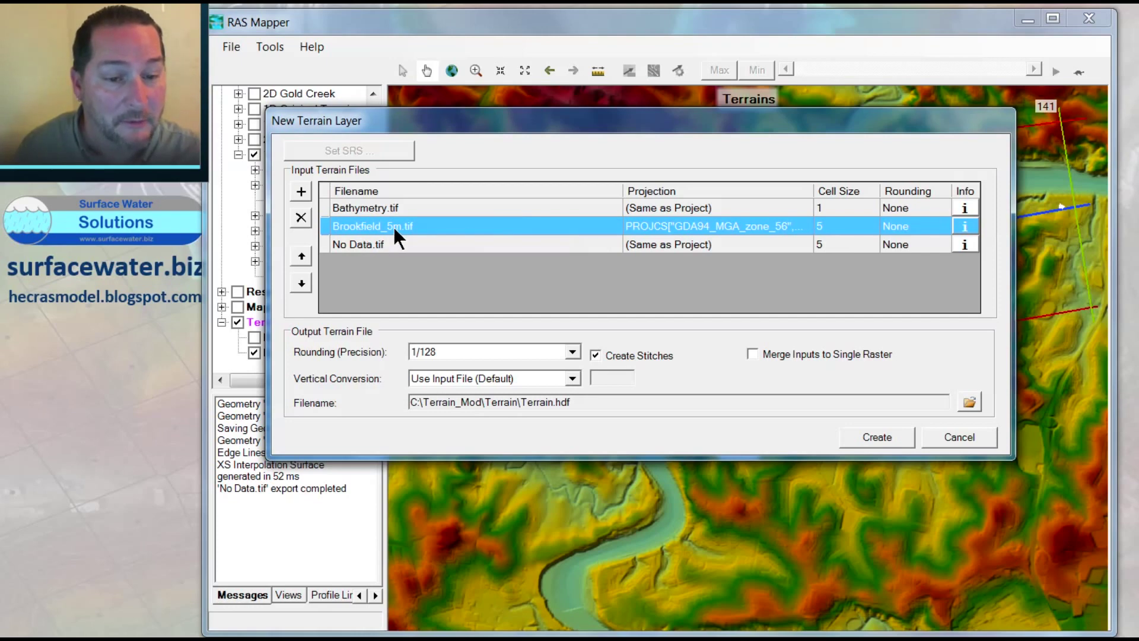
pyautogui.moveTo(507, 122); pyautogui.dragTo(495, 241)
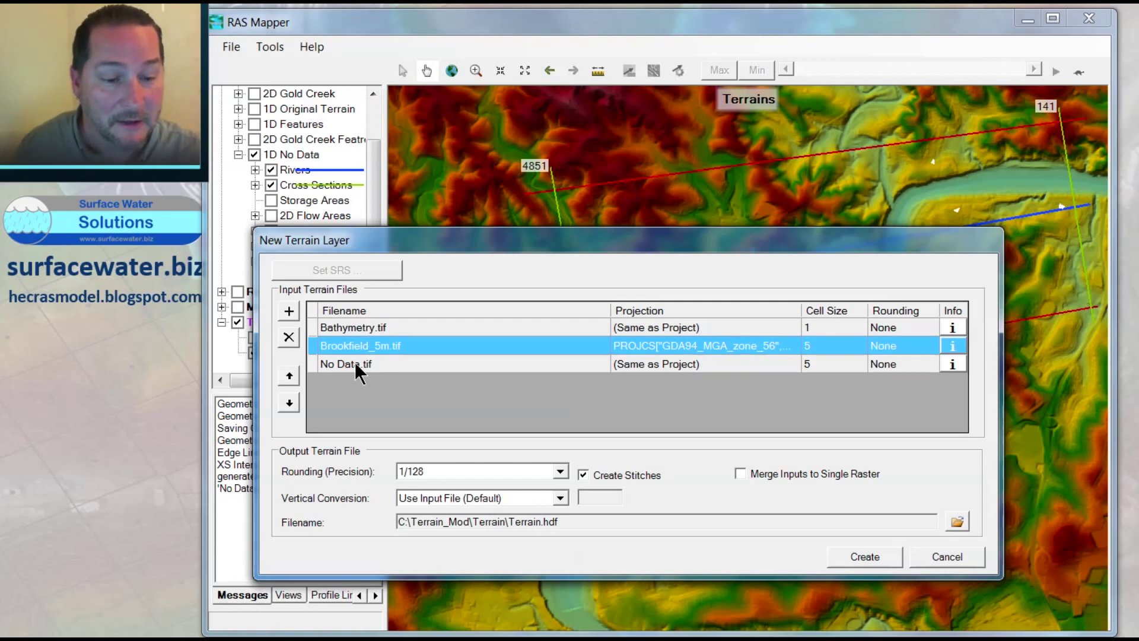
pyautogui.click(957, 521)
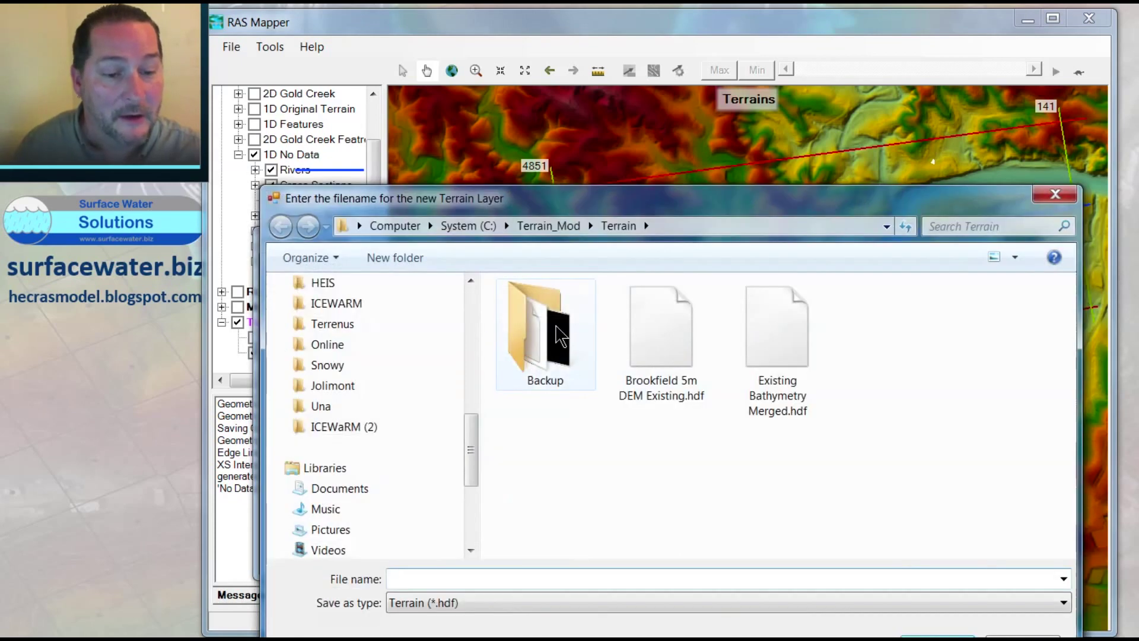
# Step: Save the terrain as 'Merged Bathymetry No Data.hdf' and start building it
pyautogui.write('Me')
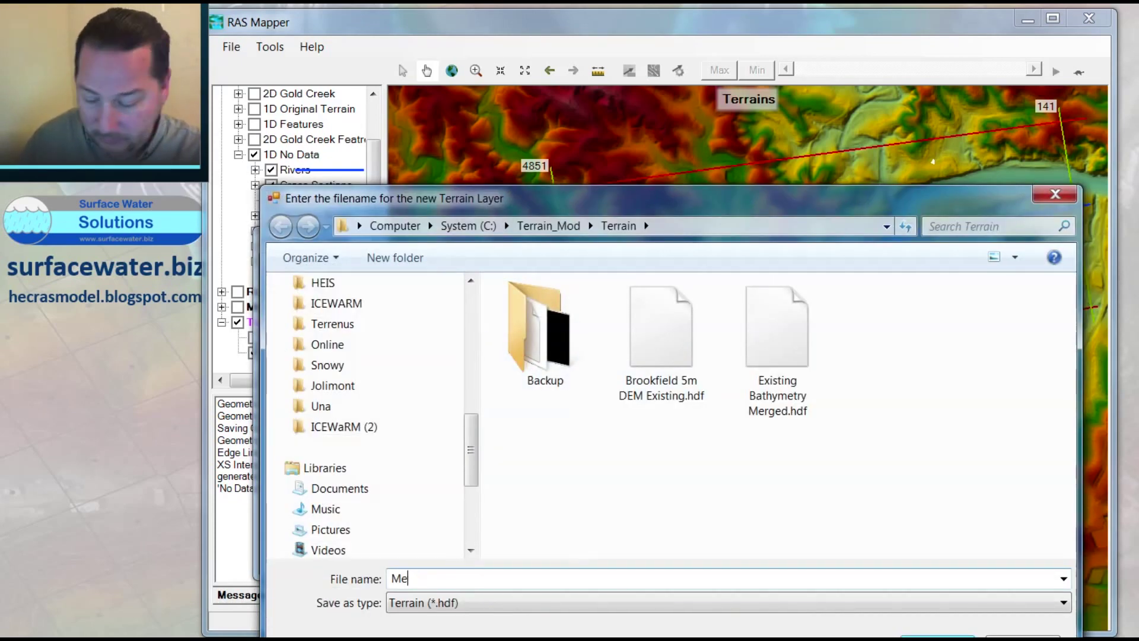
pyautogui.write('wrrged Bathymetry No Data')
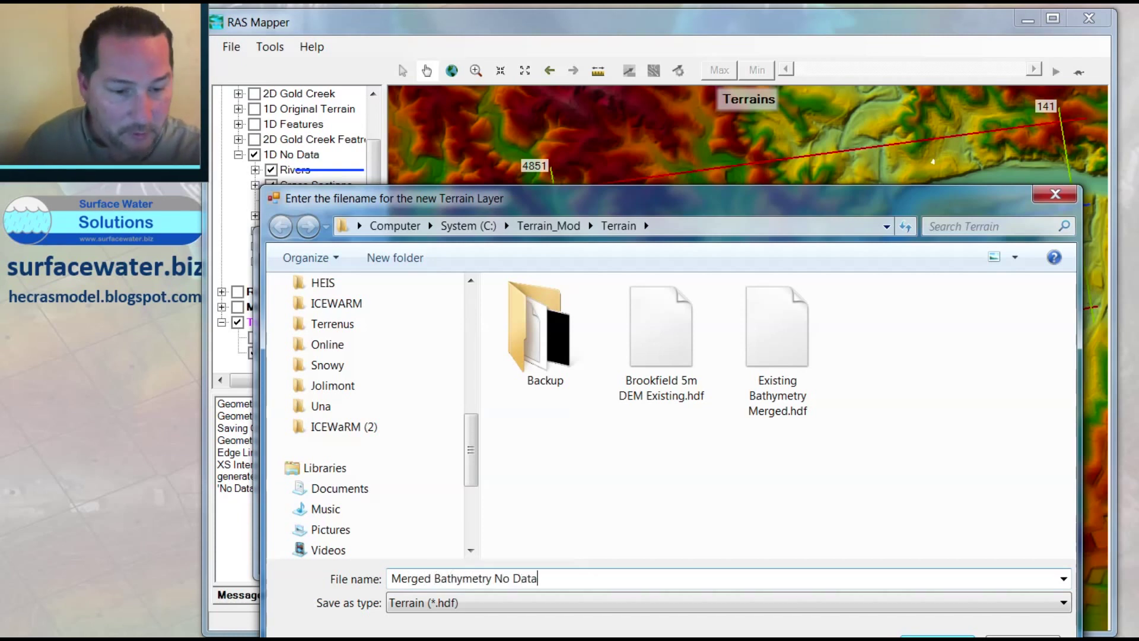
pyautogui.press('Return')
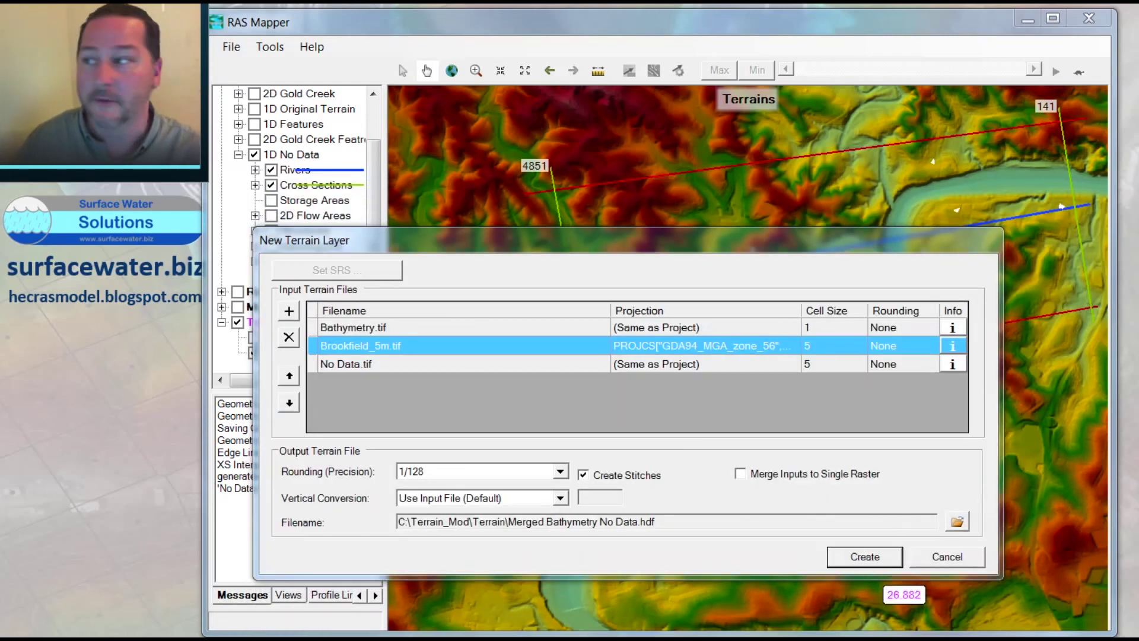
pyautogui.click(865, 556)
pyautogui.moveTo(325, 201); pyautogui.dragTo(342, 244)
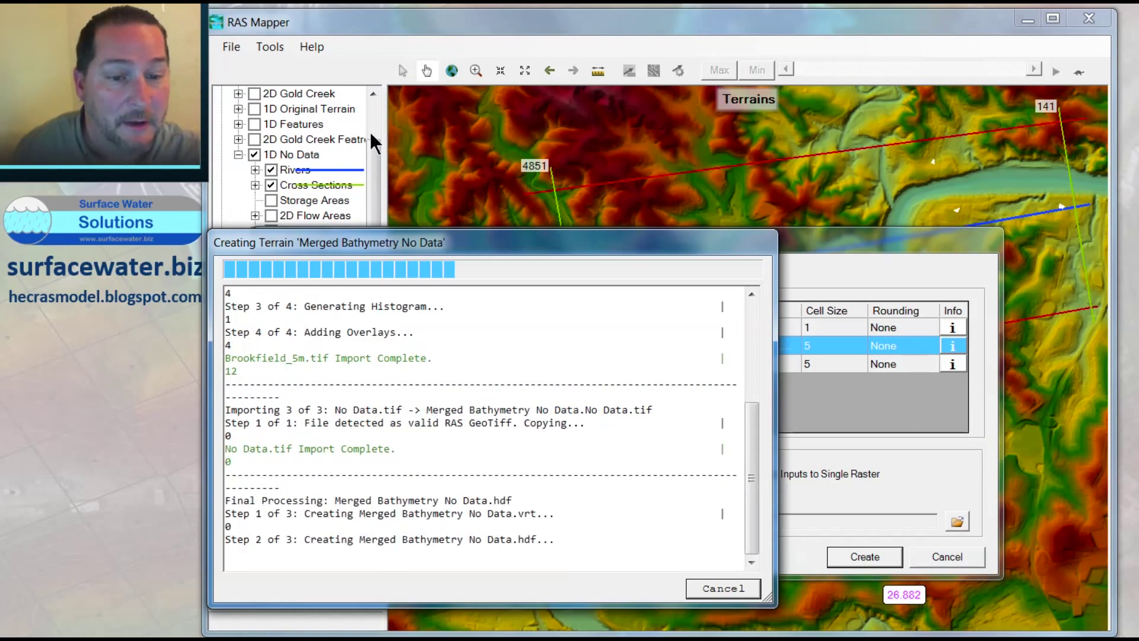
# Step: Zoom into the cross-section reach, then uncheck and collapse the Geometries layer group
pyautogui.scroll(2, 378, 191)
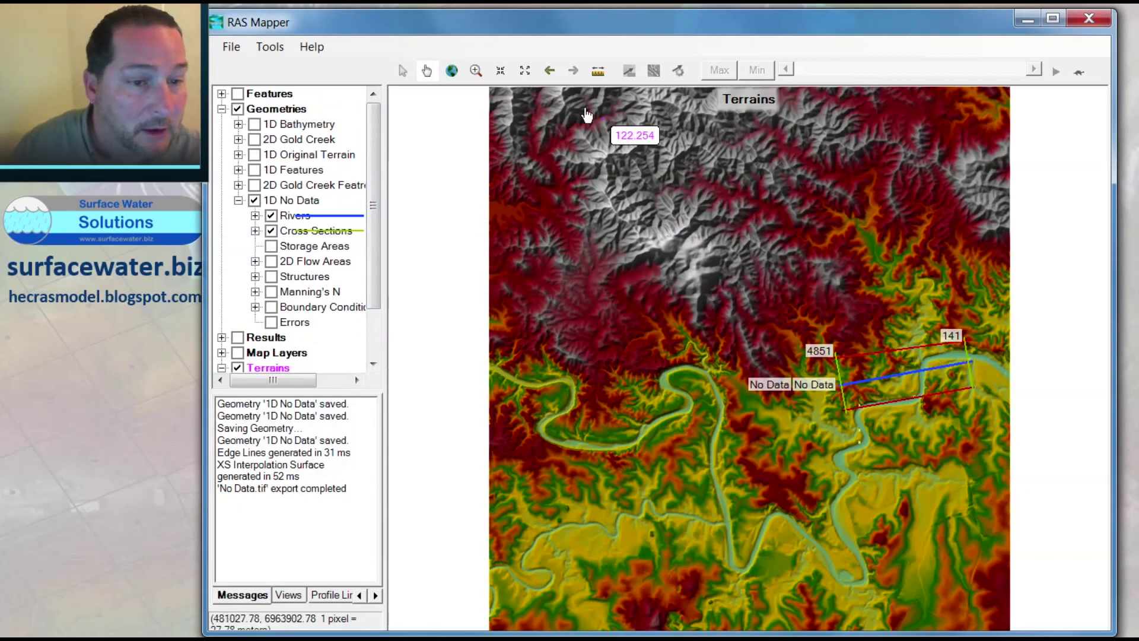
pyautogui.click(475, 70)
pyautogui.moveTo(810, 326); pyautogui.dragTo(995, 435)
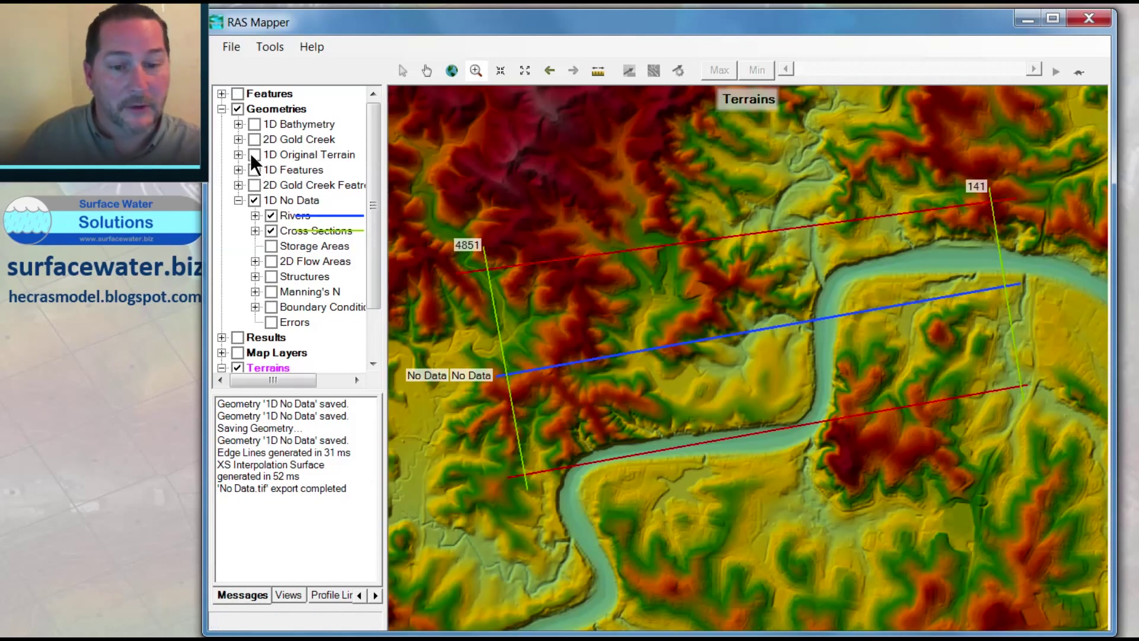
pyautogui.click(237, 109)
pyautogui.click(221, 108)
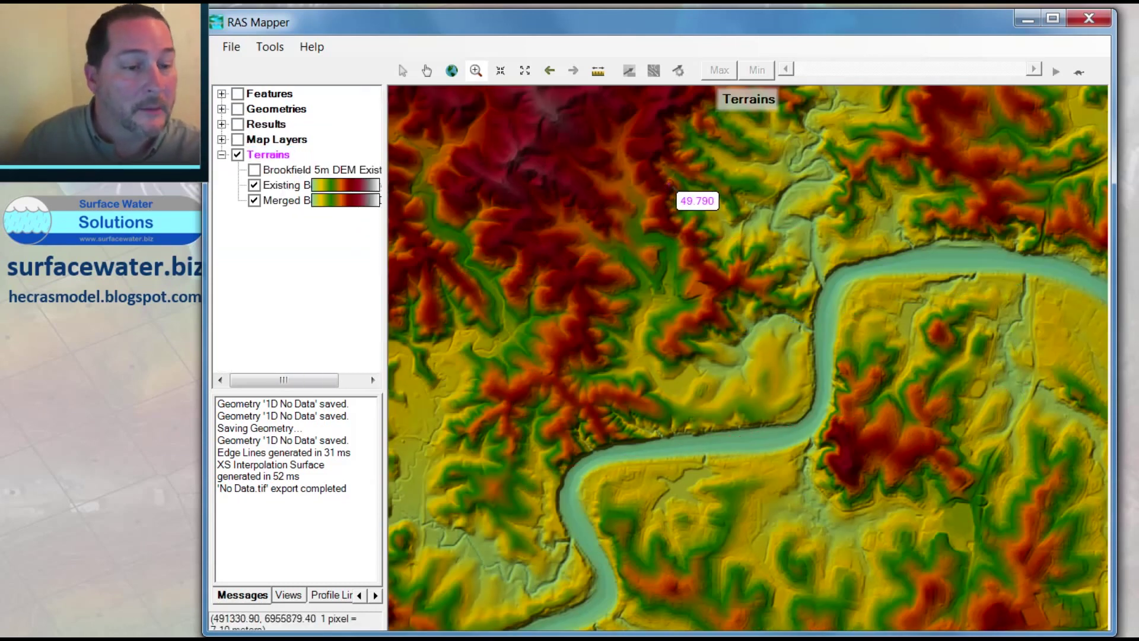